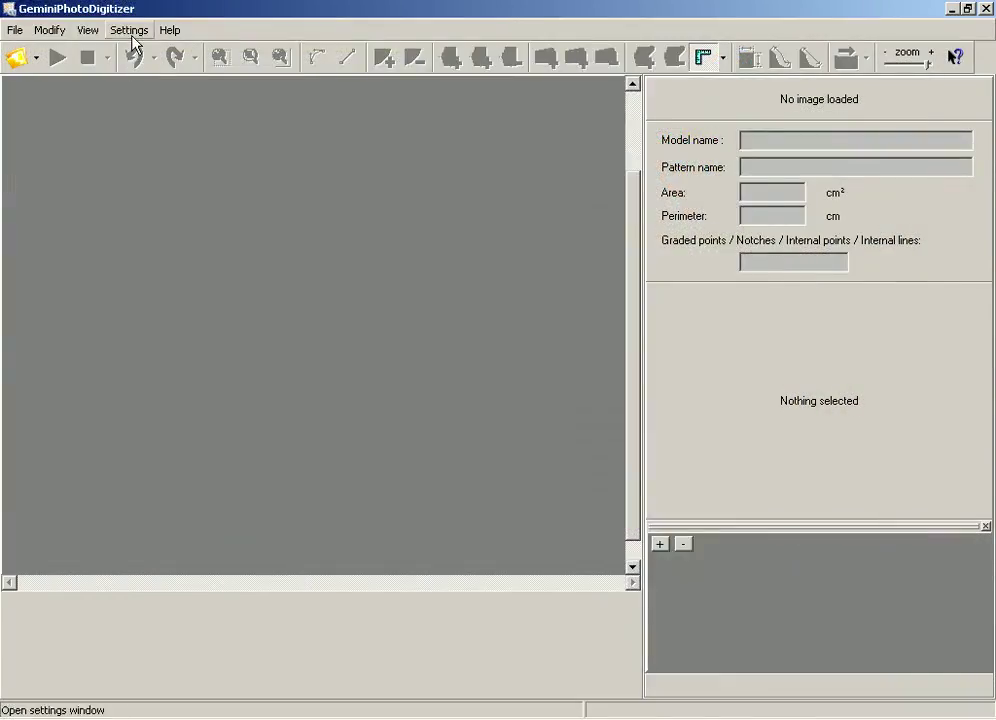
# Save the camera settings and start grid calibration with 5 cm cell width and height
pyautogui.click(129, 30)
pyautogui.click(407, 78)
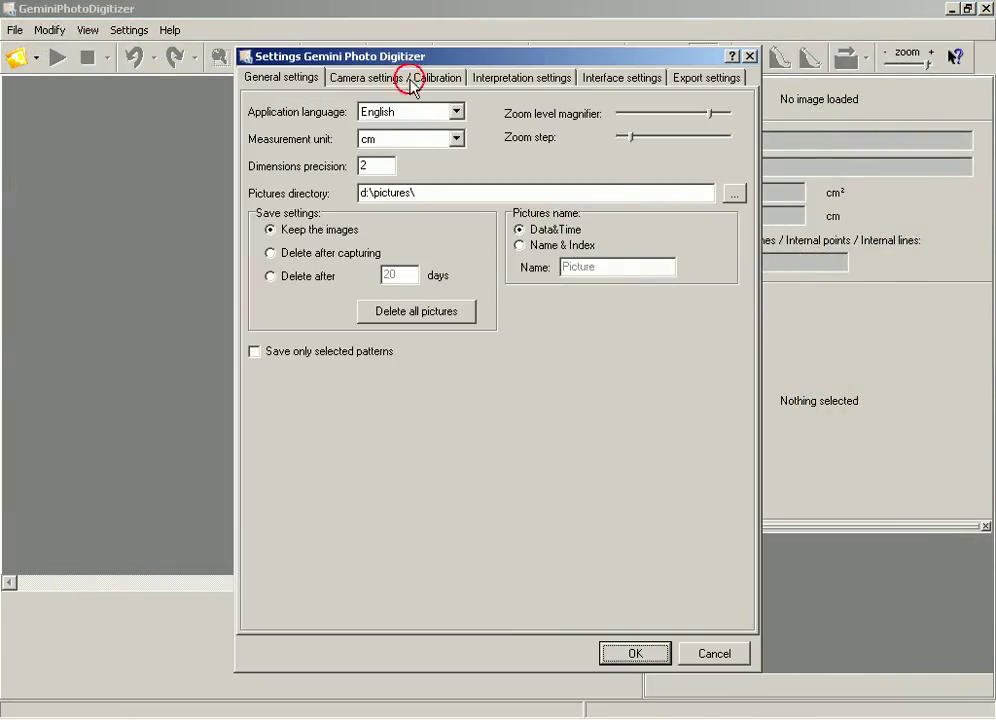
pyautogui.click(316, 130)
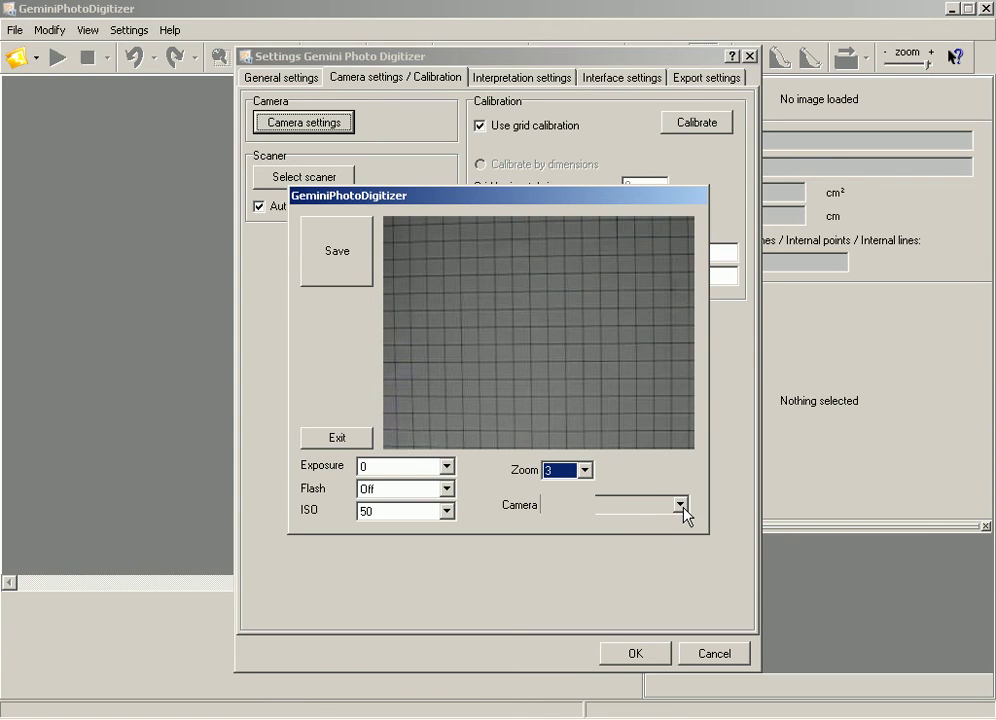
pyautogui.click(337, 277)
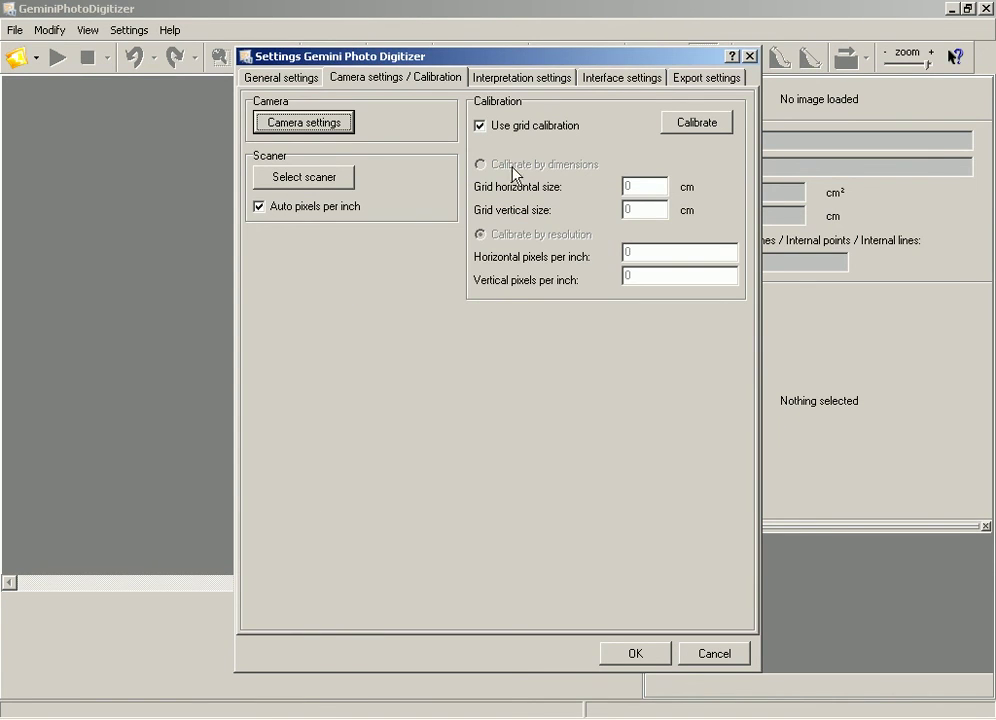
pyautogui.click(690, 124)
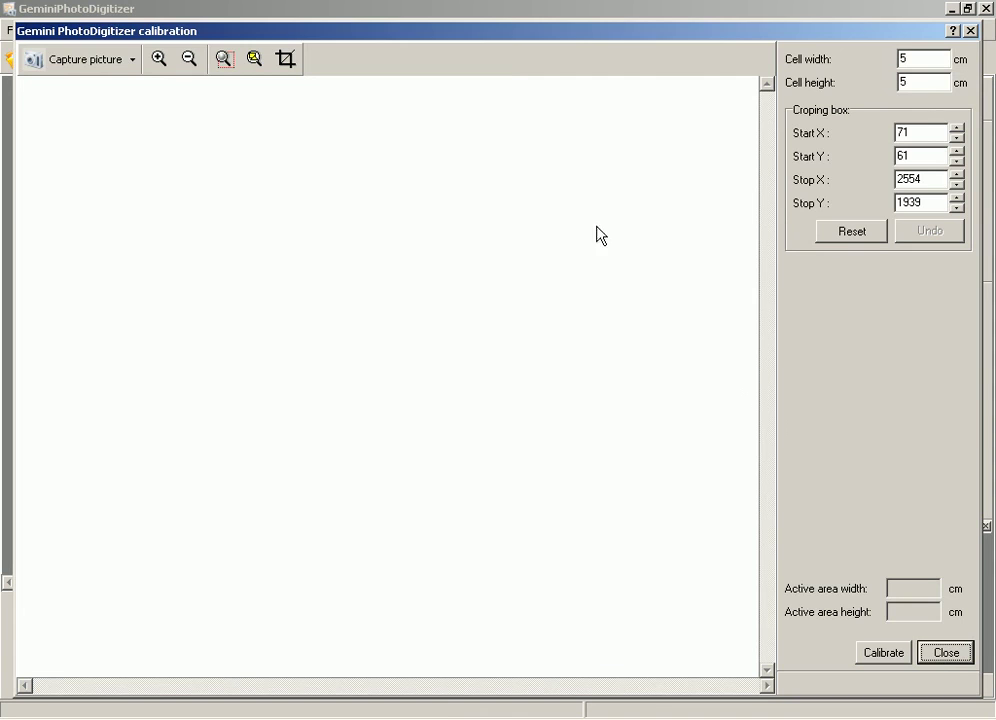
# Photograph the reference grid into the calibration canvas, with cells shown as 50 mm
pyautogui.click(95, 69)
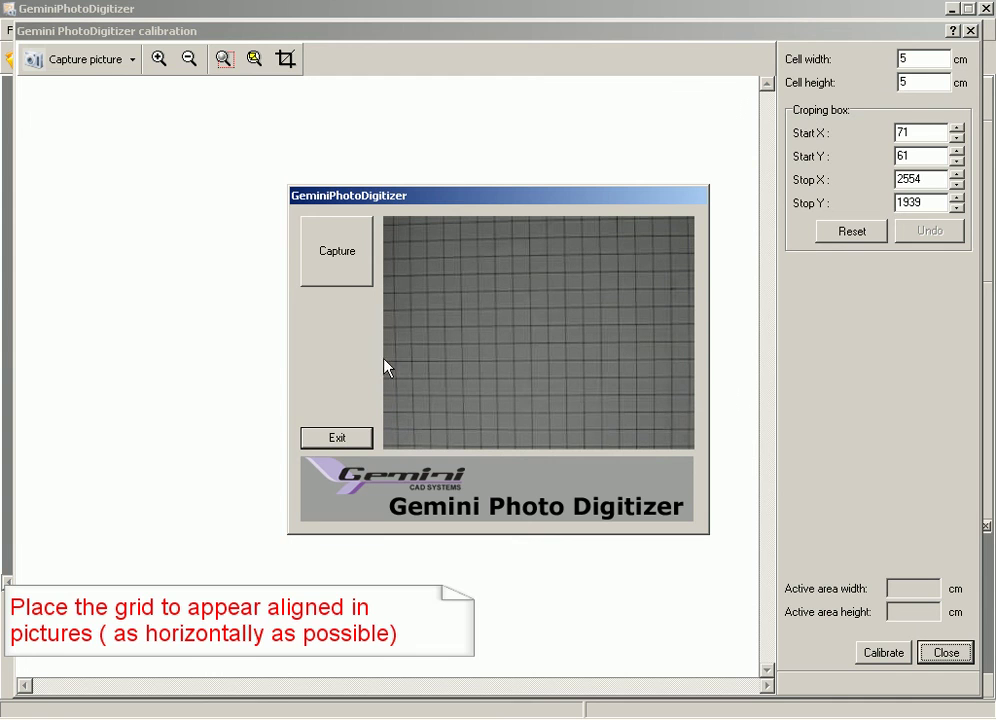
pyautogui.click(349, 282)
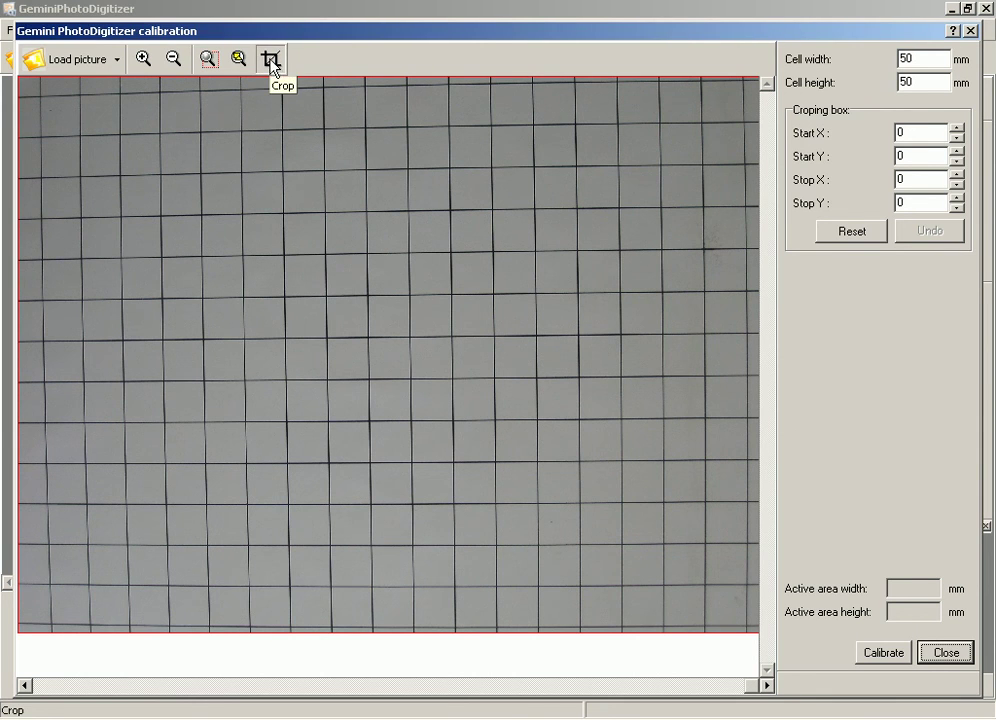
# Crop the photo to the grid and calibrate it, yielding an 800 × 550 mm active area
pyautogui.click(270, 60)
pyautogui.moveTo(29, 108)
pyautogui.mouseDown()
pyautogui.moveTo(699, 487)
pyautogui.moveTo(738, 614)
pyautogui.mouseUp()
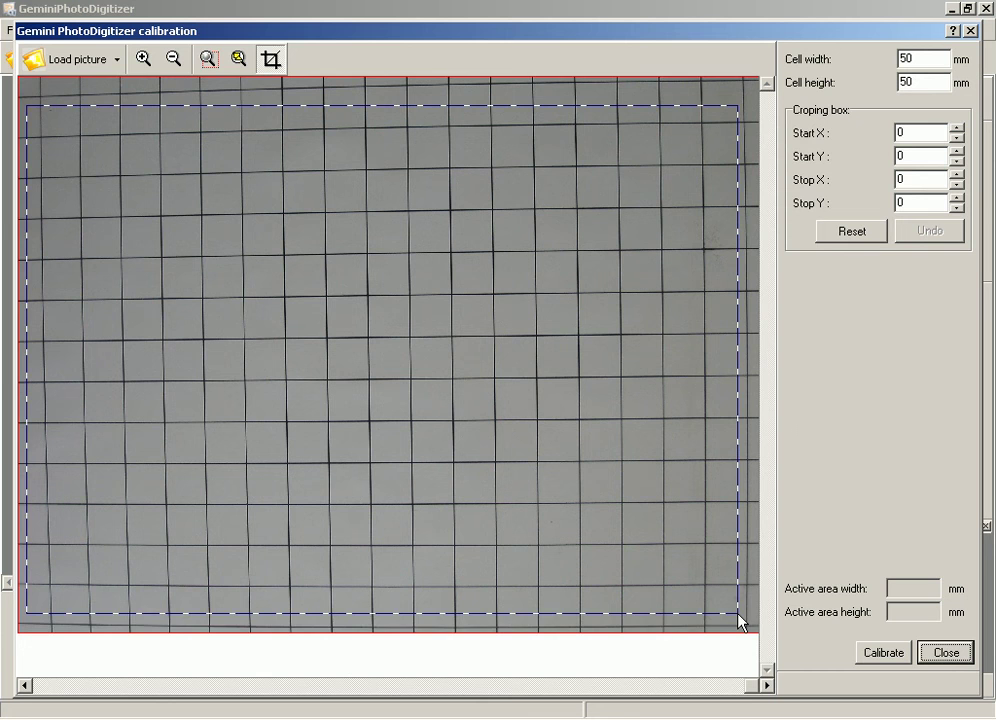
pyautogui.moveTo(738, 613); pyautogui.dragTo(738, 613)
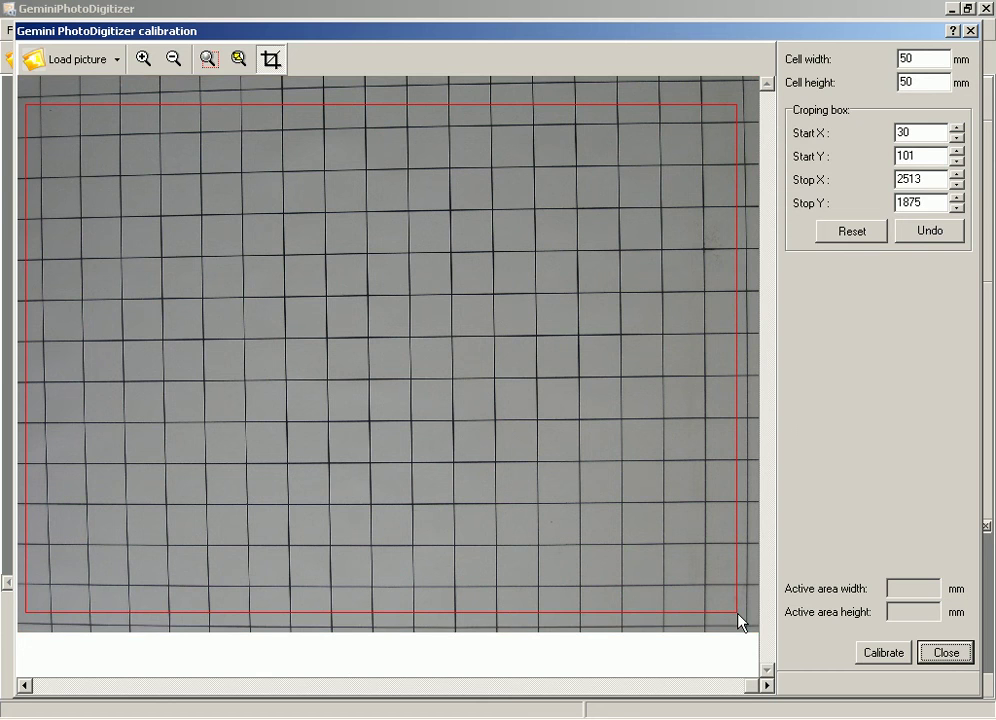
pyautogui.click(894, 657)
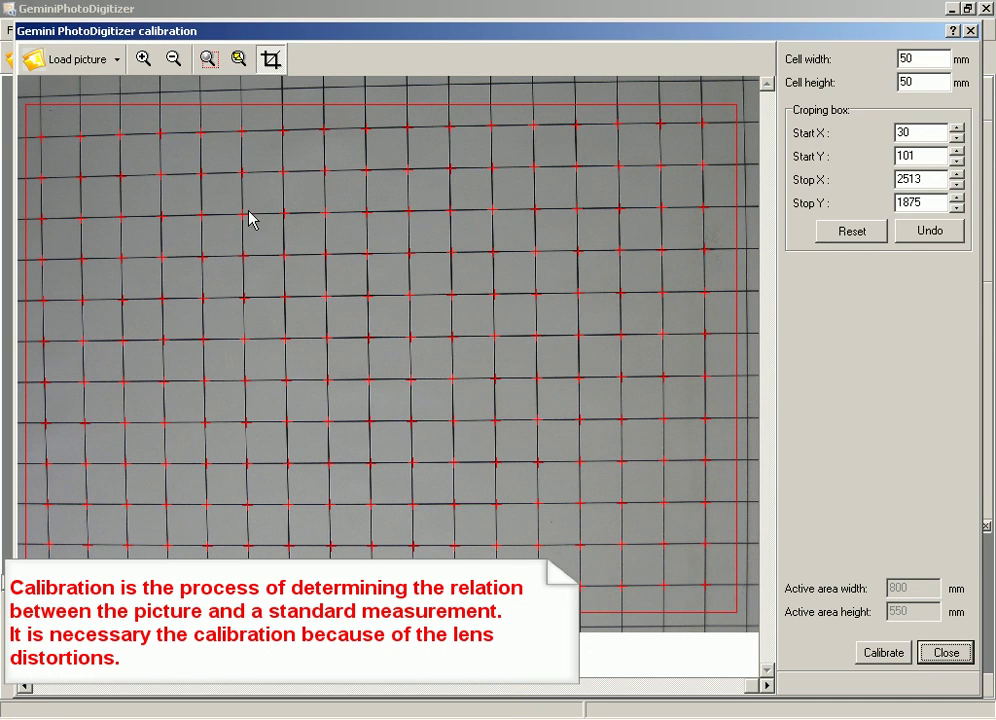
# Zoom into one grid intersection and nudge its mark right and up onto the lines
pyautogui.click(211, 62)
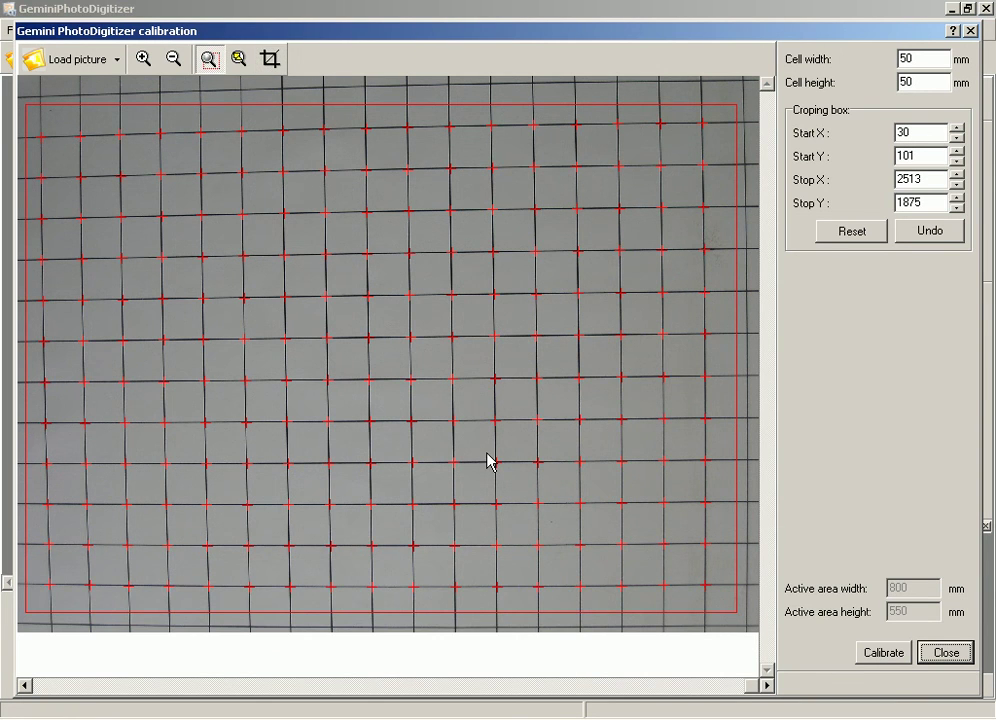
pyautogui.moveTo(487, 451); pyautogui.dragTo(510, 485)
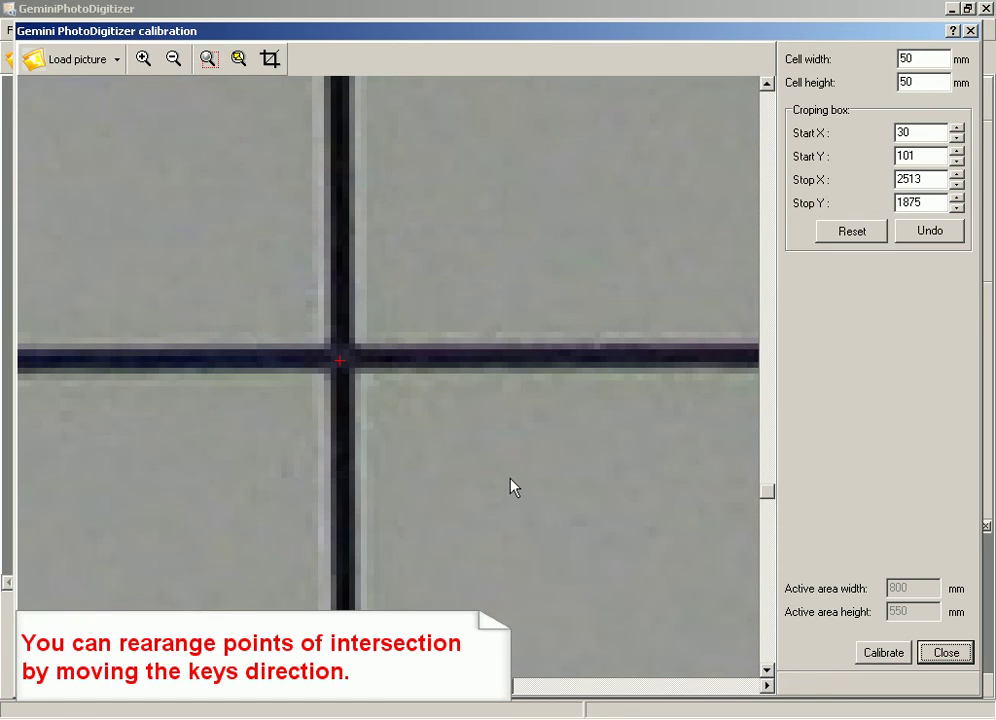
pyautogui.click(340, 368)
pyautogui.press('Right')
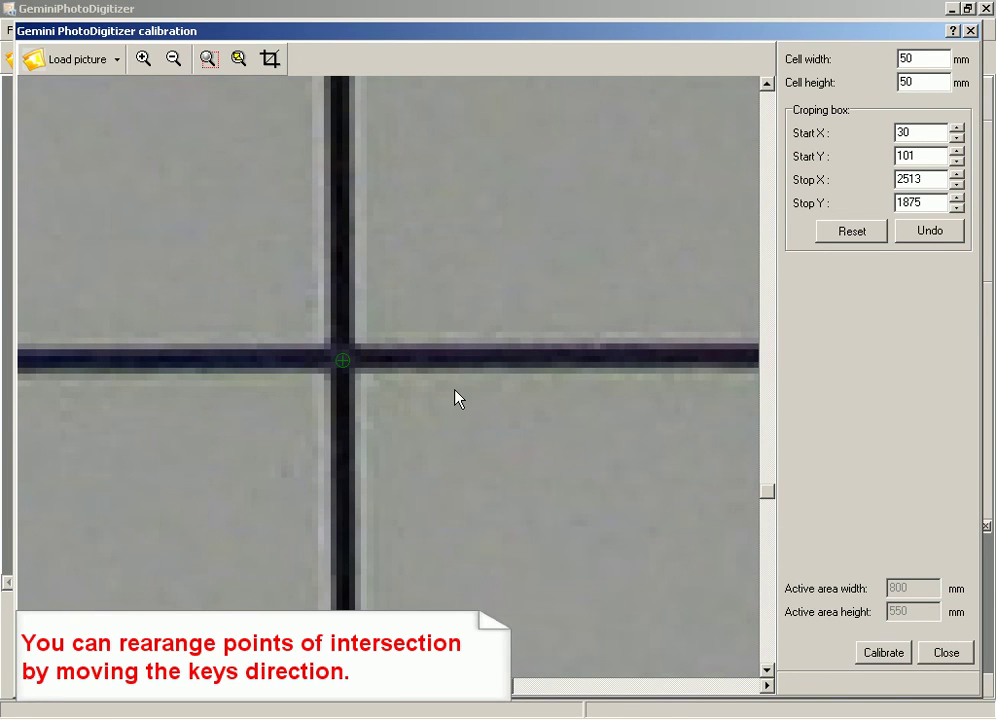
pyautogui.press('Up')
pyautogui.click(238, 58)
# Nudge a second intersection mark up onto its line and close the calibration window
pyautogui.click(208, 58)
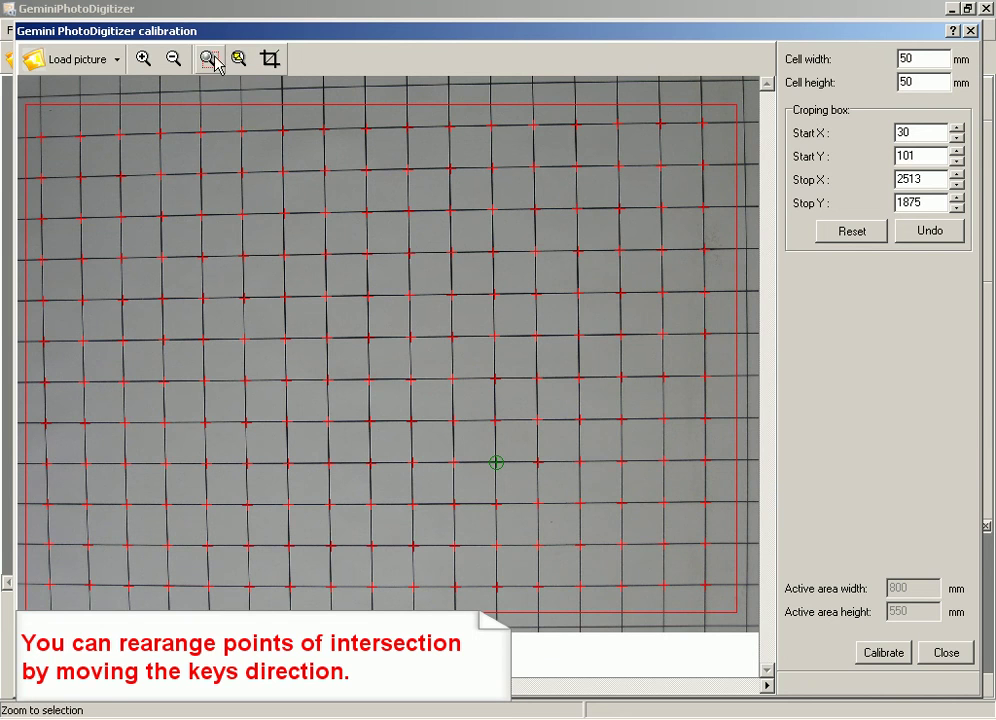
pyautogui.moveTo(256, 309); pyautogui.dragTo(257, 310)
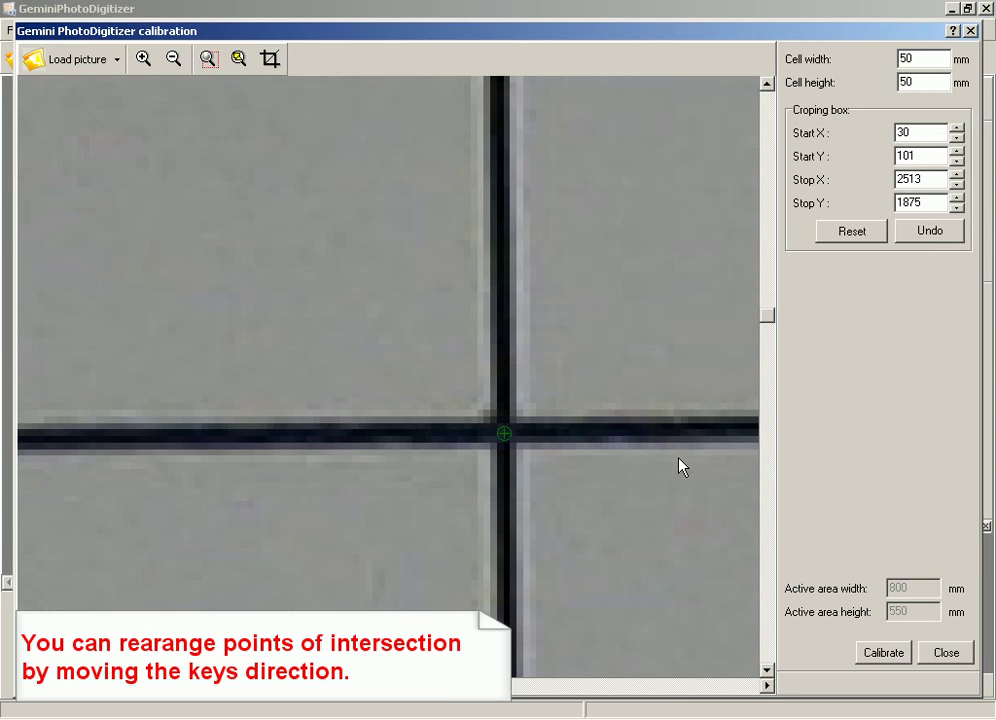
pyautogui.press('Up')
pyautogui.click(238, 58)
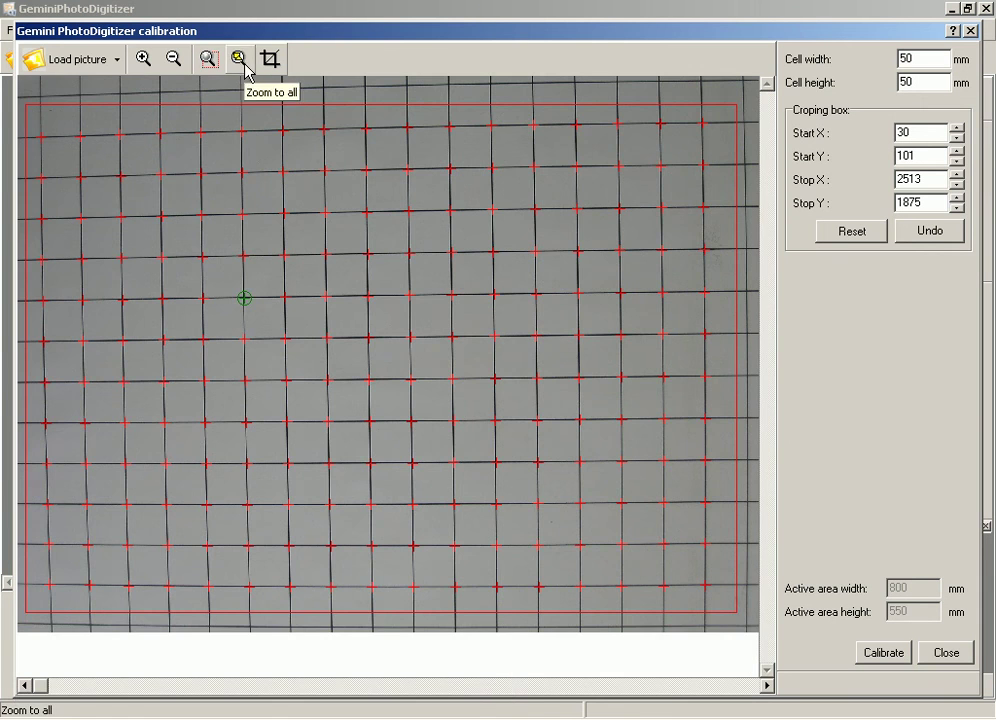
pyautogui.click(927, 660)
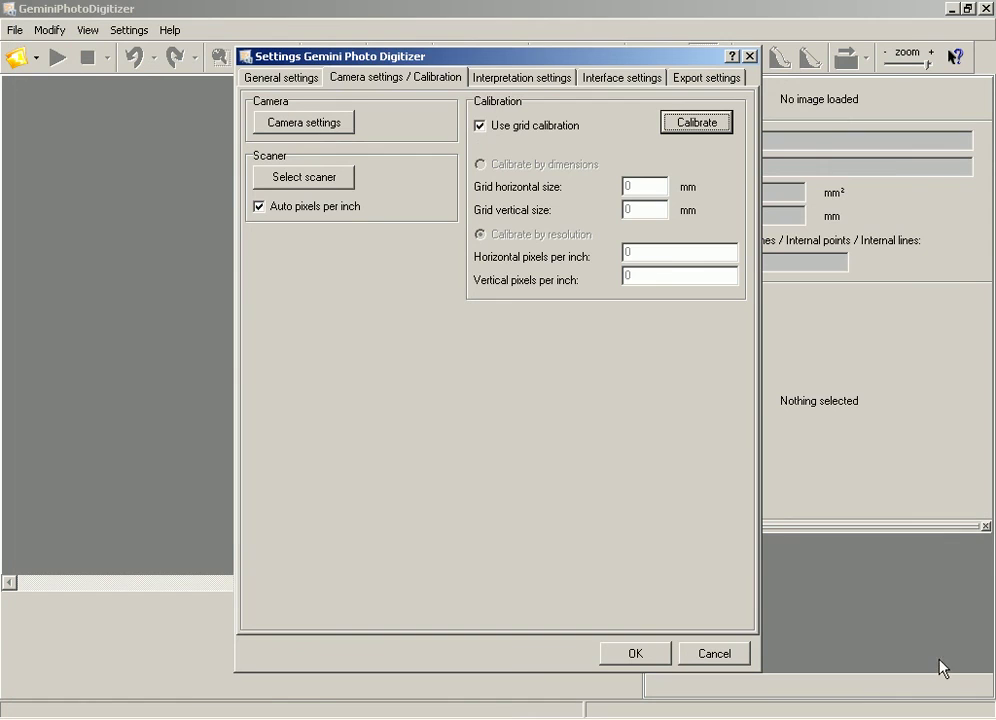
# Apply the settings and photograph the three paper pattern pieces over the calibrated grid
pyautogui.click(631, 658)
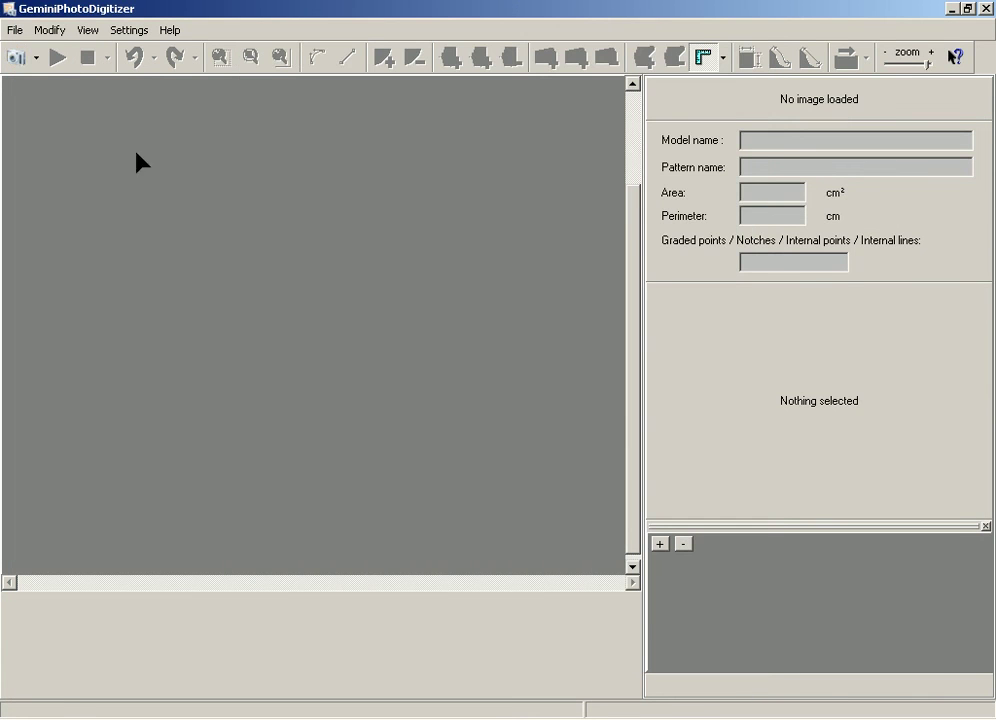
pyautogui.click(17, 57)
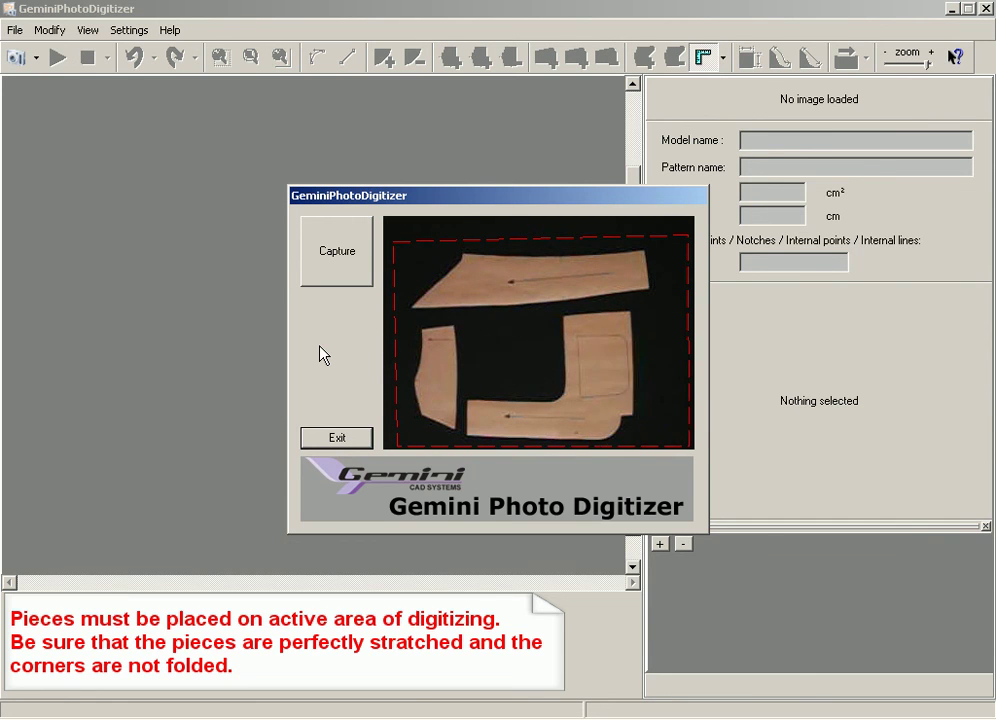
pyautogui.click(326, 272)
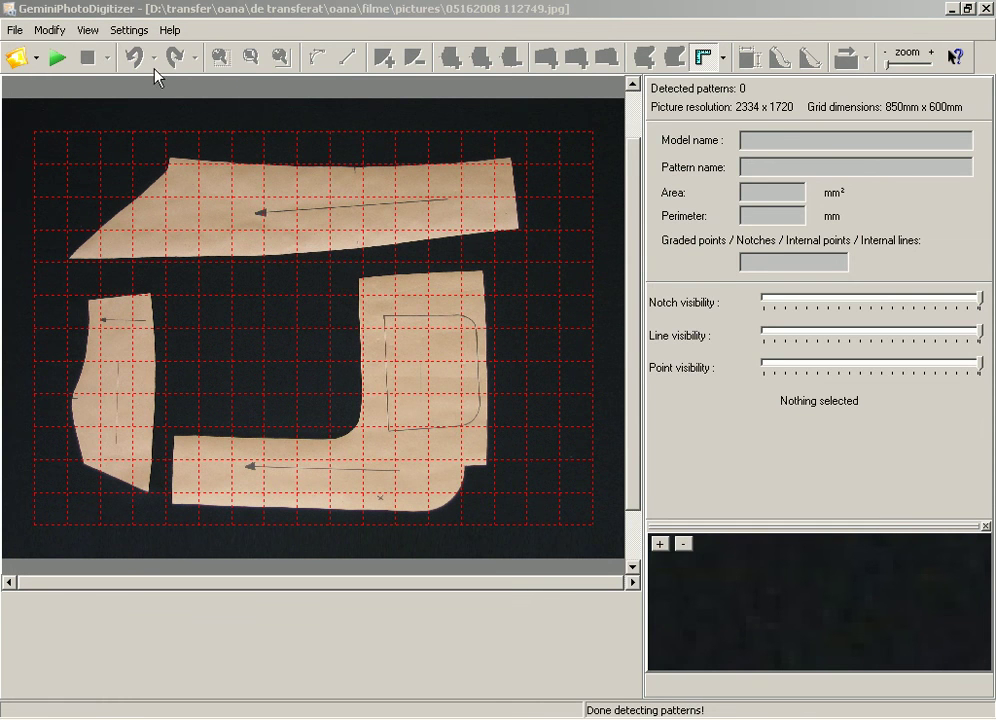
# Enable automatic notch, internal point and line detection, centre-line grain axis, and white cursors
pyautogui.click(135, 36)
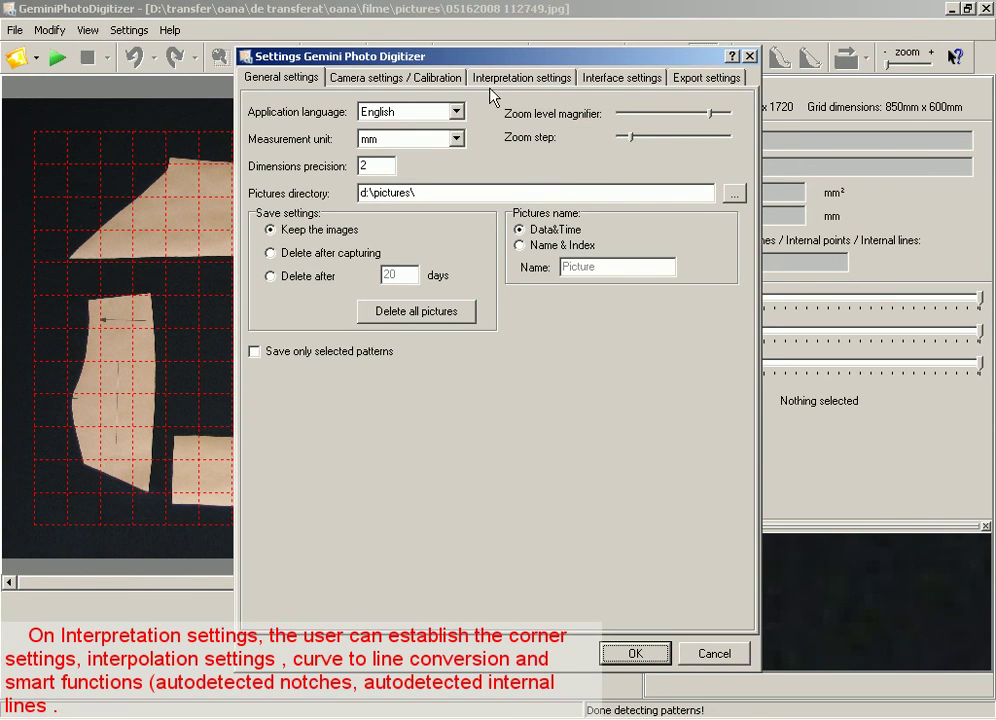
pyautogui.click(493, 86)
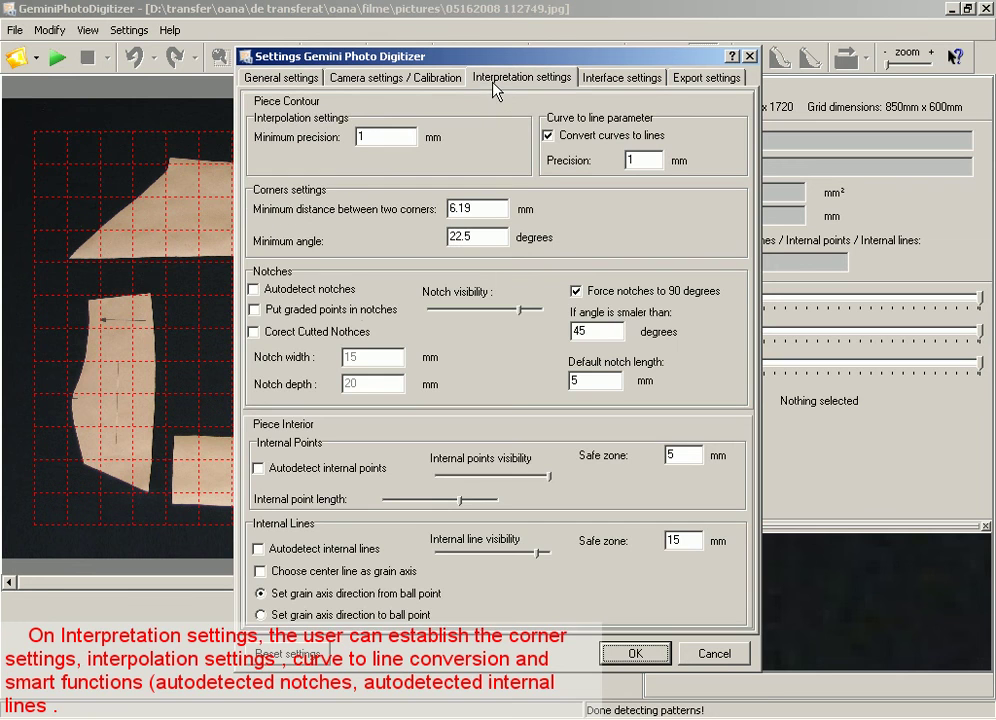
pyautogui.click(254, 289)
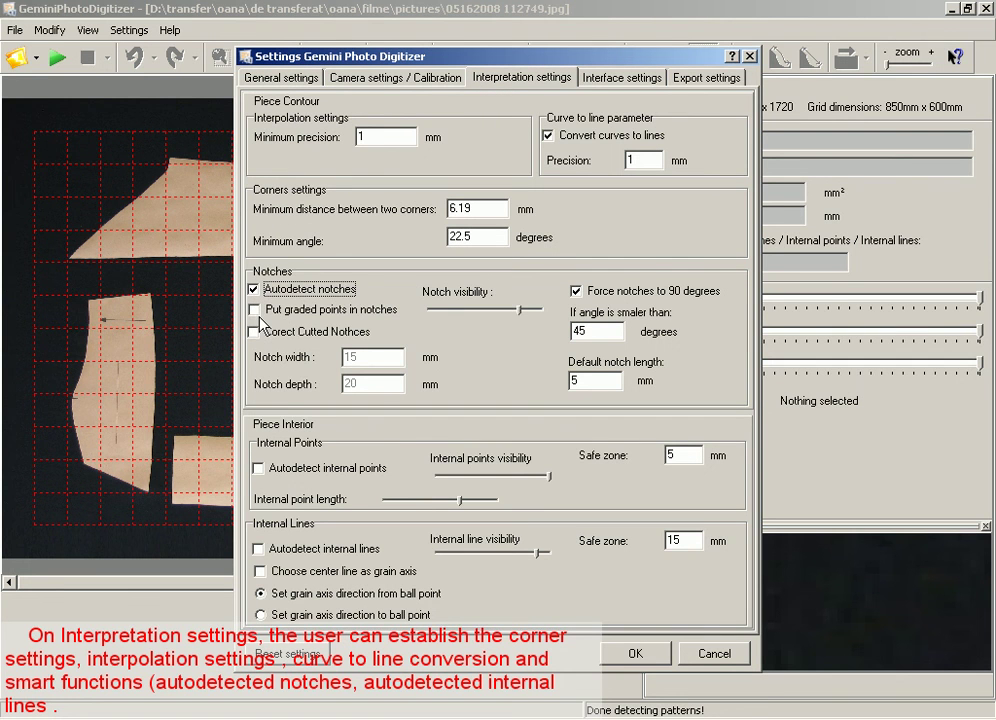
pyautogui.click(256, 311)
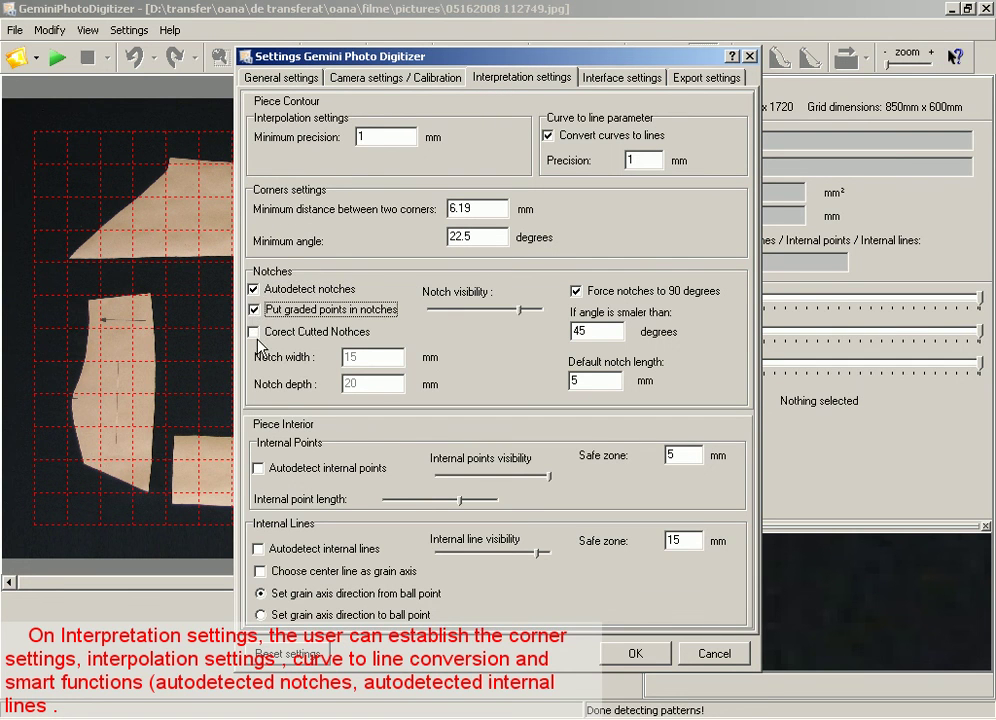
pyautogui.click(258, 340)
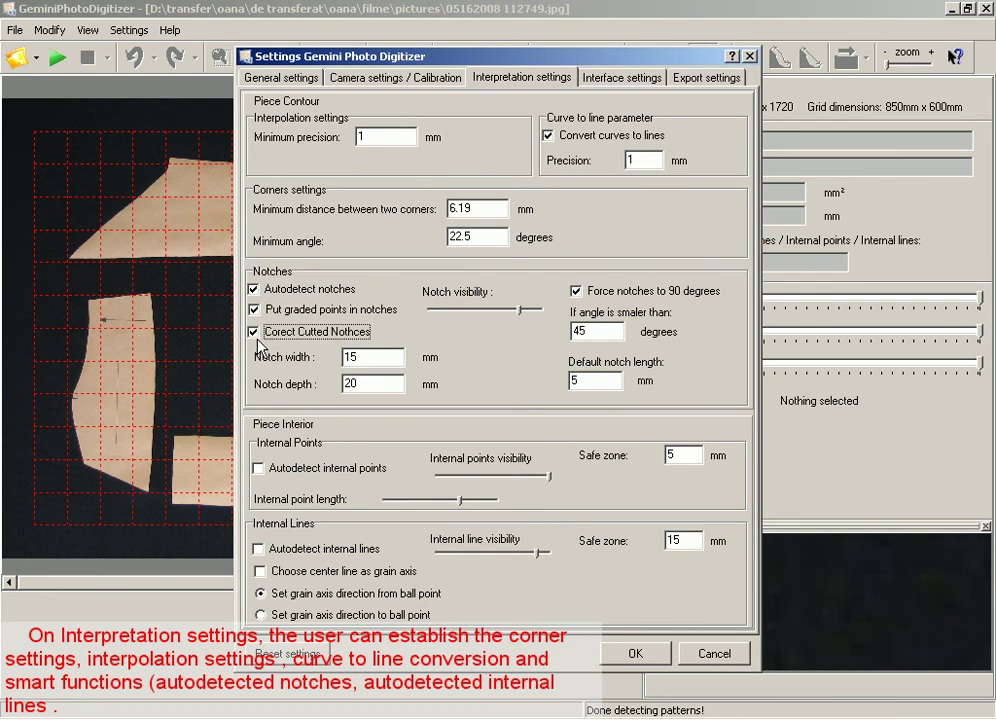
pyautogui.click(263, 469)
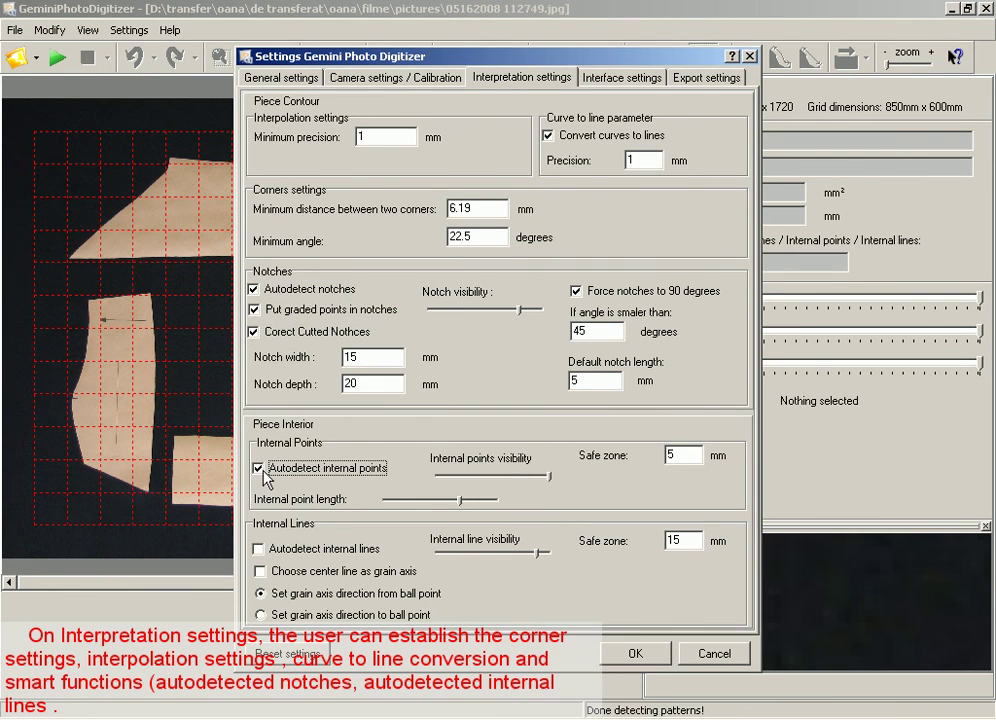
pyautogui.click(261, 549)
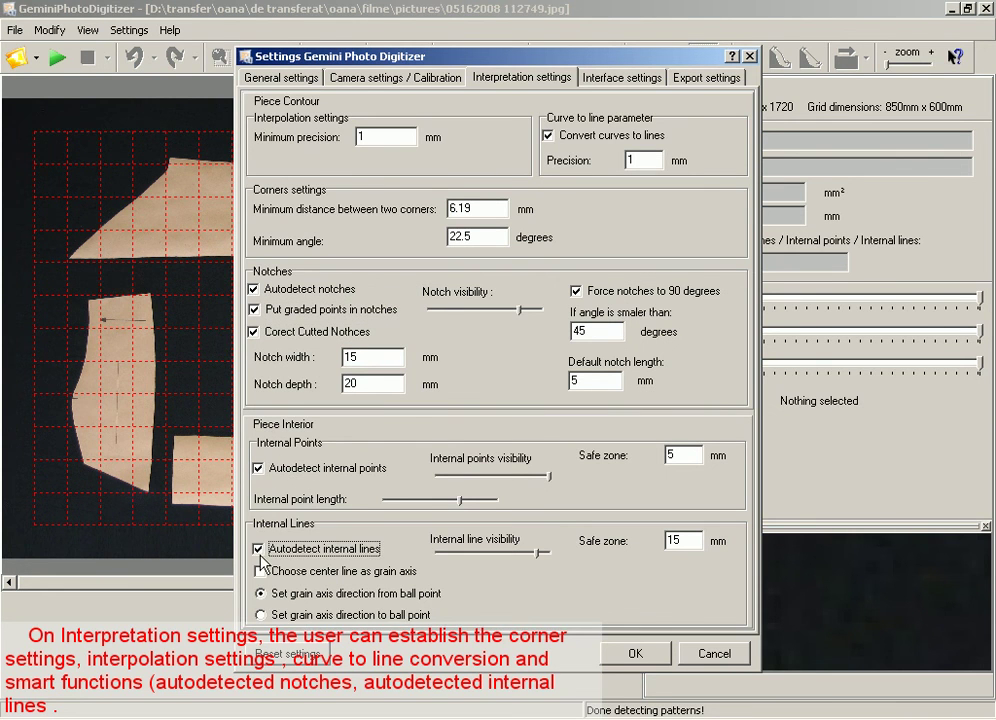
pyautogui.click(261, 572)
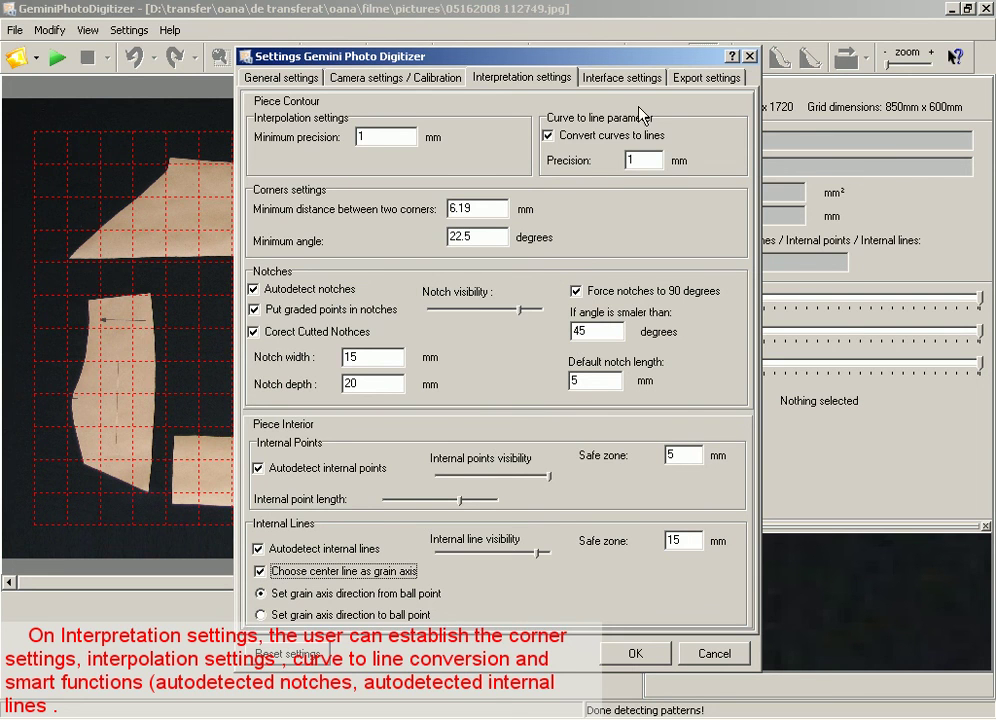
pyautogui.click(640, 80)
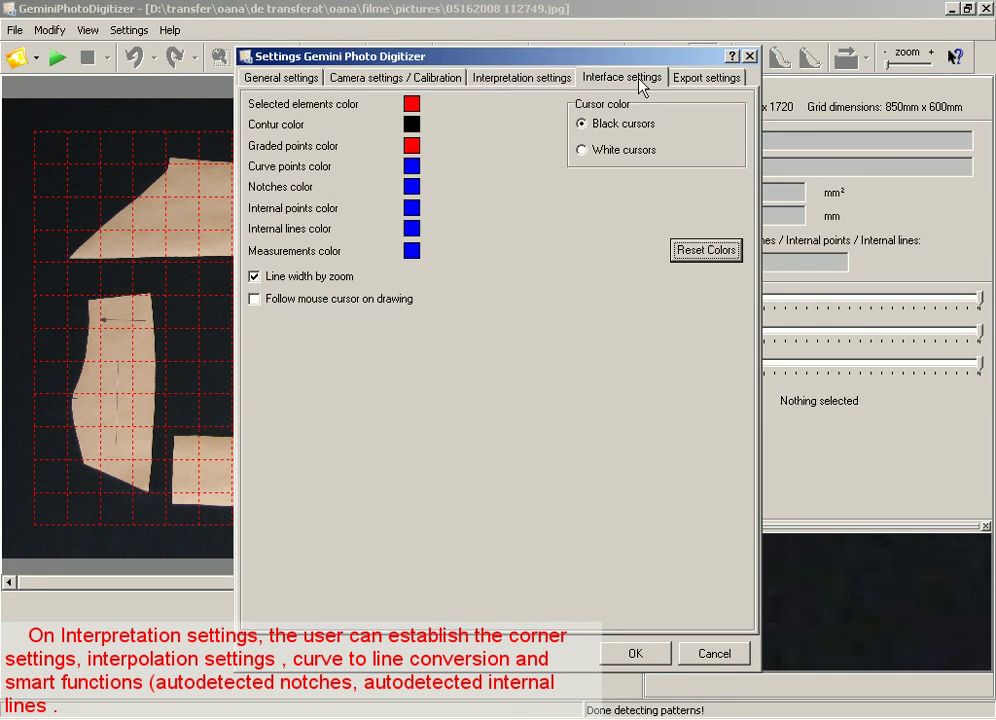
pyautogui.click(582, 150)
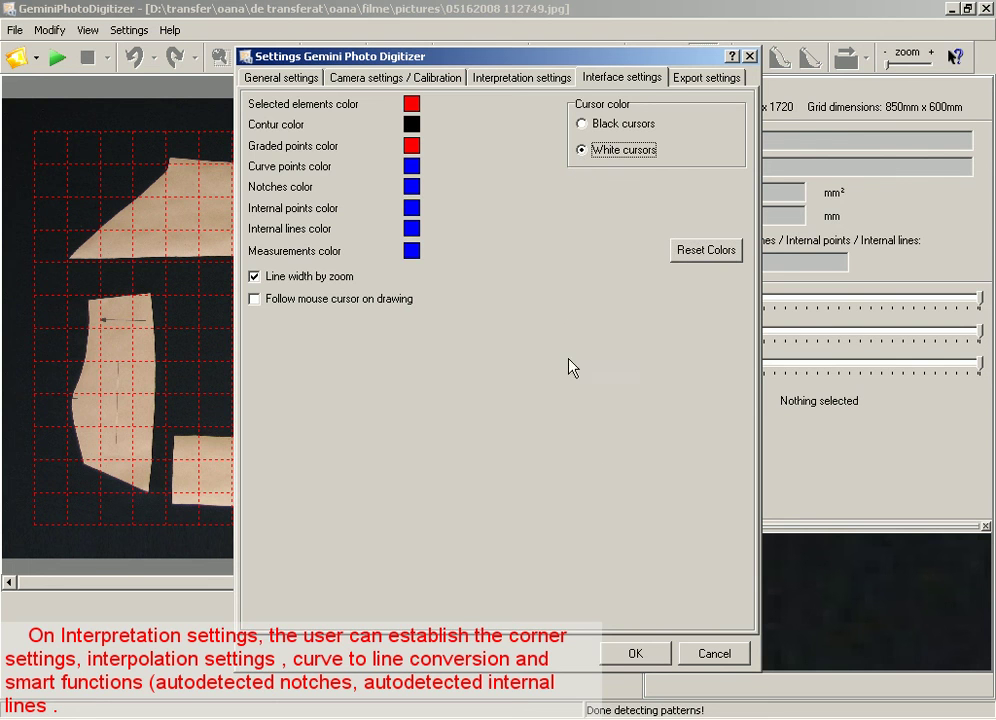
# Detect the pieces as Pattern 1–3, fade internal lines and maximise notch visibility
pyautogui.click(640, 653)
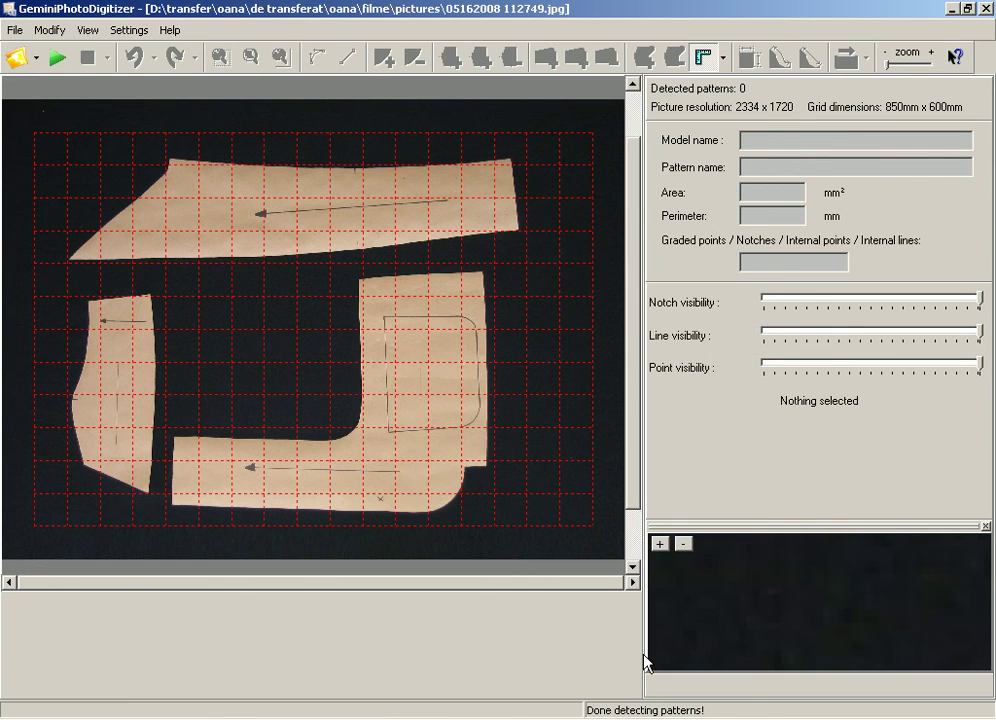
pyautogui.click(59, 63)
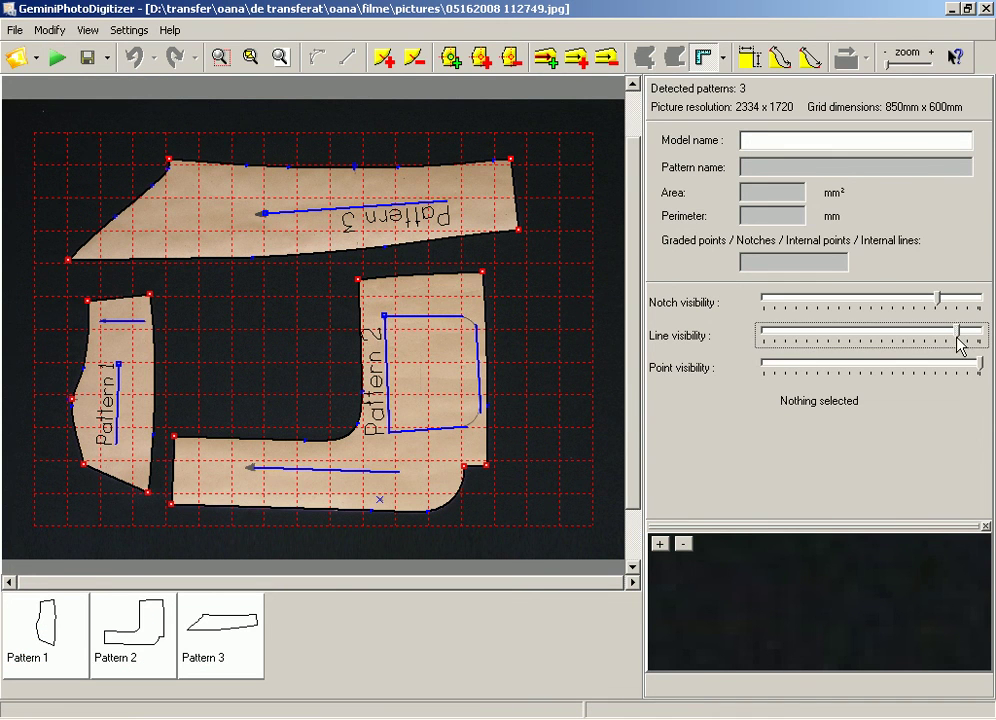
pyautogui.moveTo(958, 337)
pyautogui.mouseDown()
pyautogui.moveTo(818, 342)
pyautogui.moveTo(872, 346)
pyautogui.mouseUp()
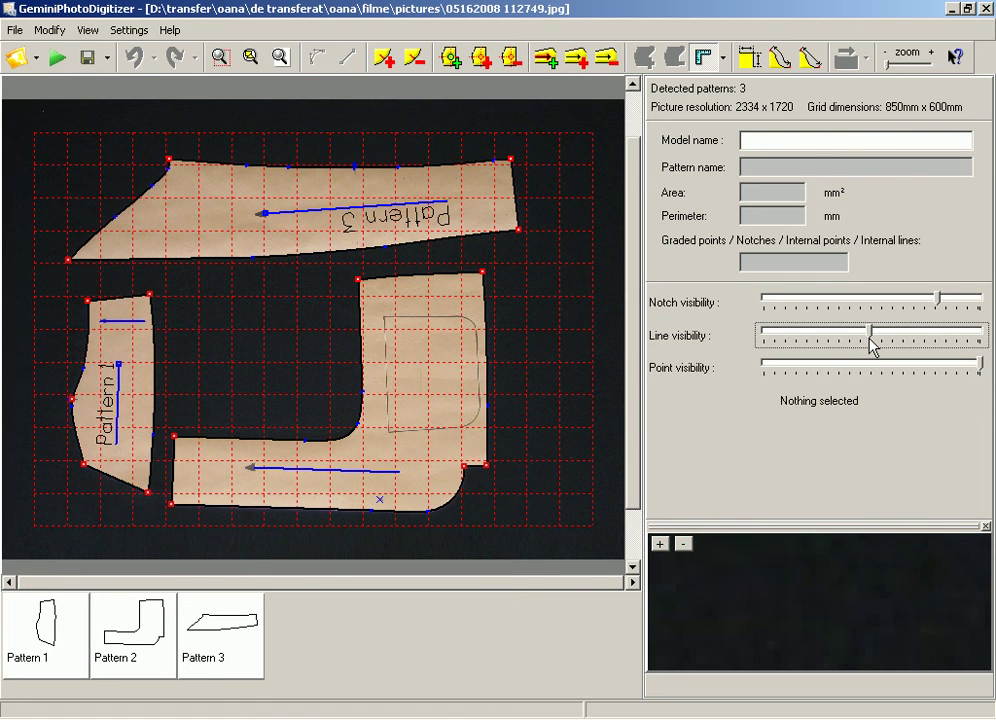
pyautogui.click(937, 302)
pyautogui.moveTo(937, 303); pyautogui.dragTo(981, 305)
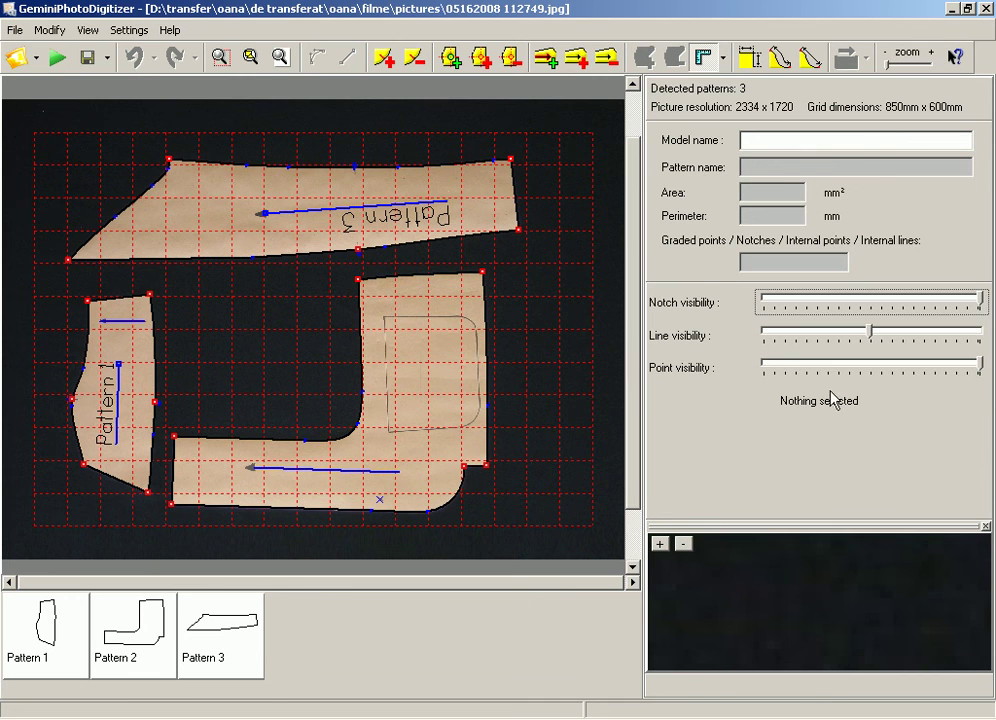
# Select Pattern 3, zoom in and pick its top-right corner point
pyautogui.click(461, 193)
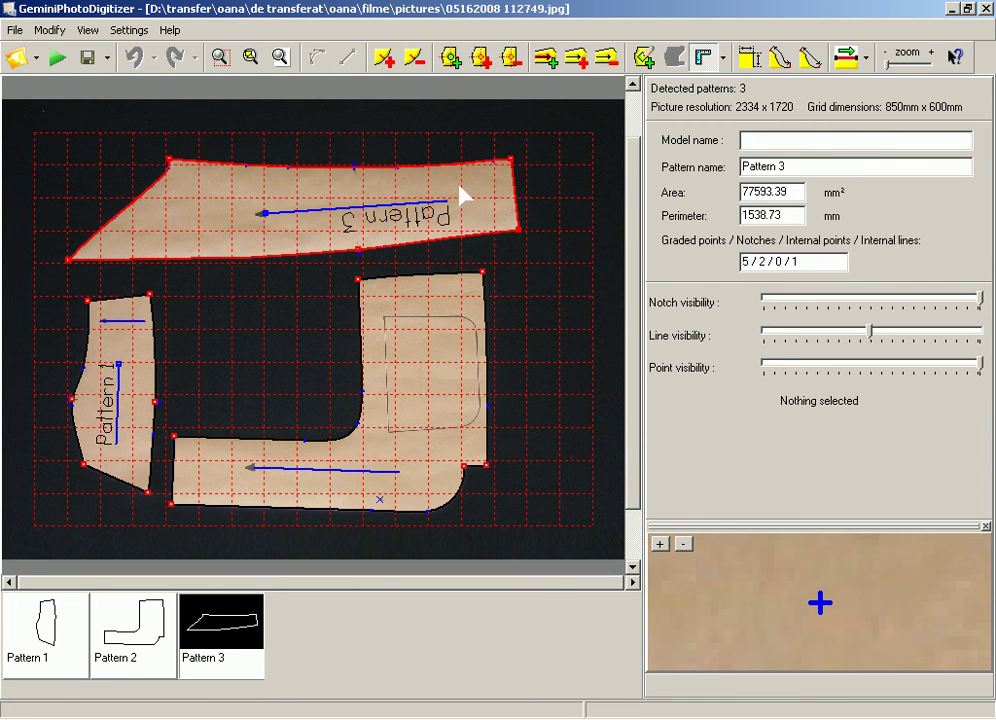
pyautogui.scroll(1, 460, 190)
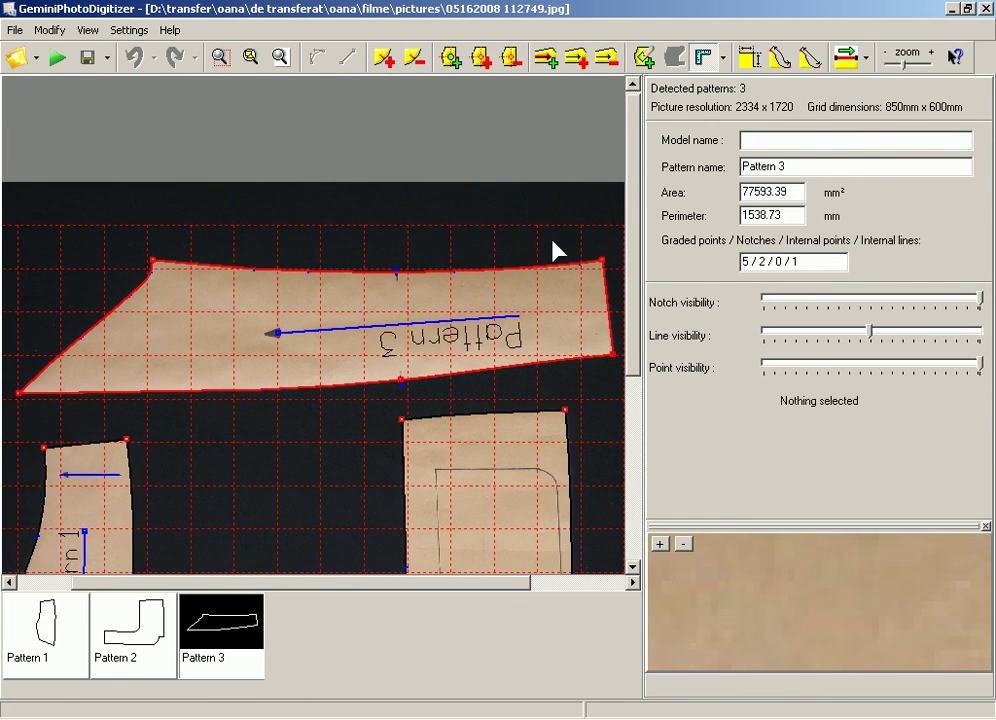
pyautogui.click(611, 270)
# Walk Pattern 3's whole outline point by point in Play pattern contour mode
pyautogui.click(866, 58)
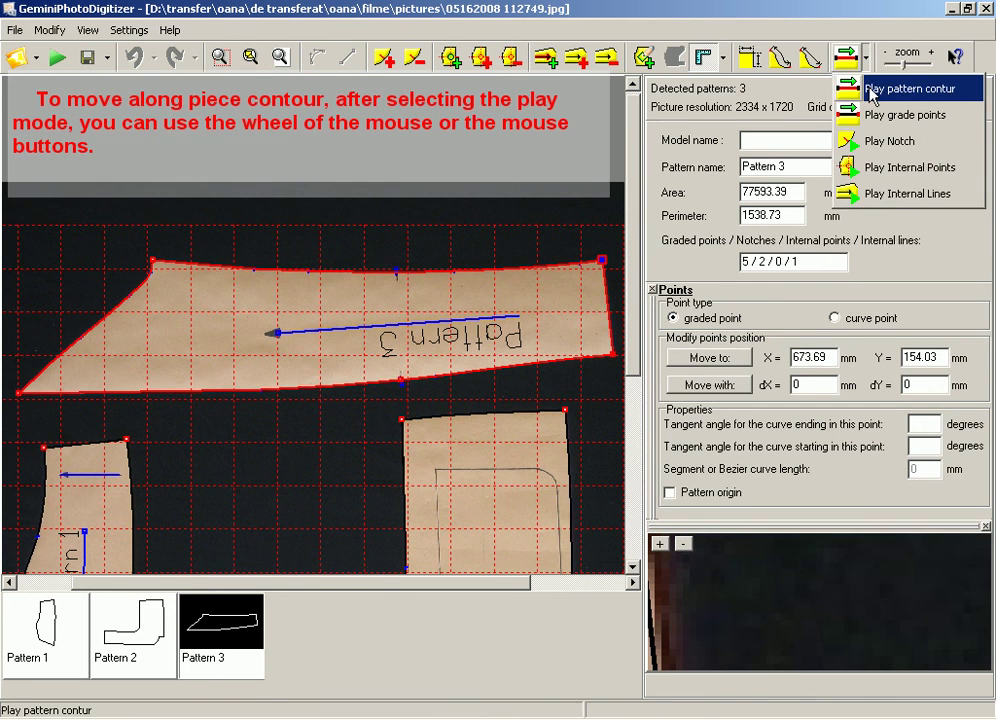
pyautogui.click(872, 94)
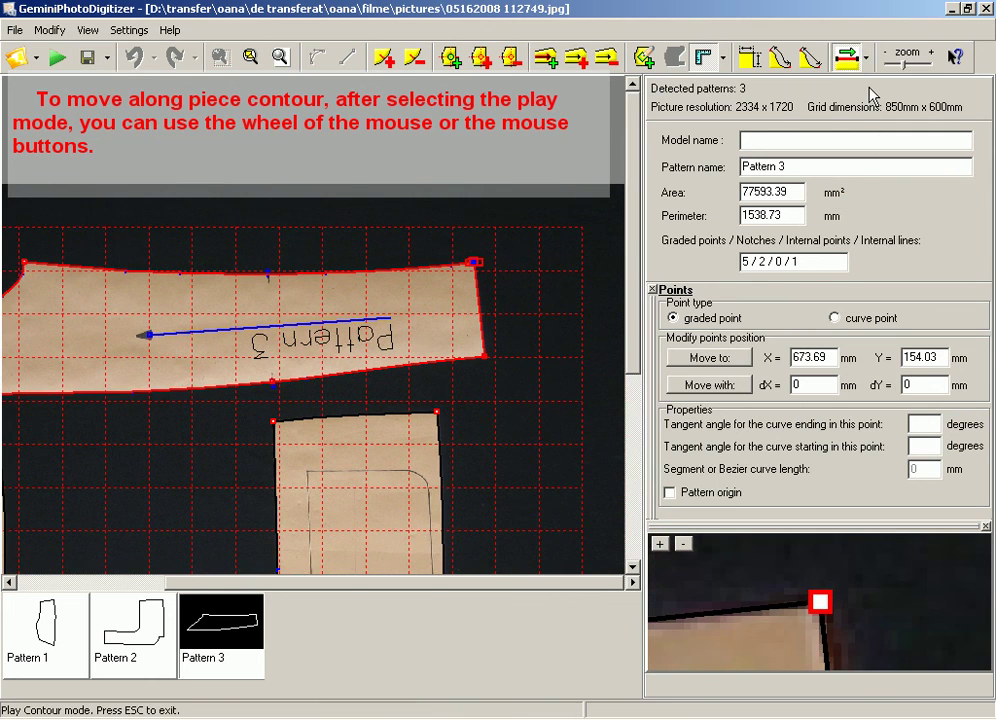
pyautogui.scroll(-2, 531, 322)
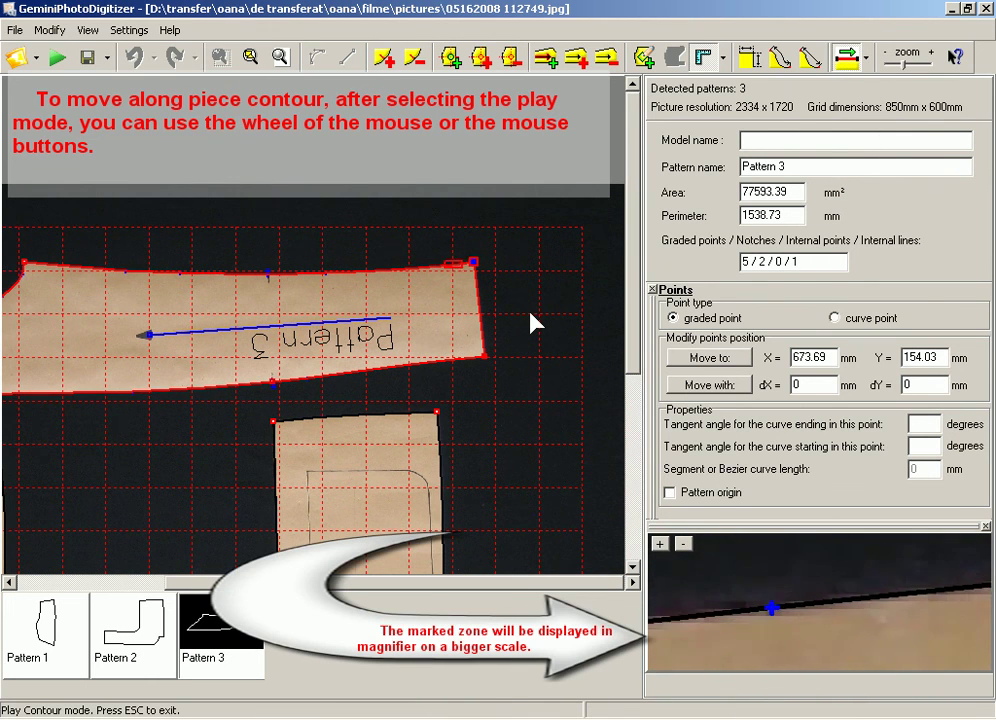
pyautogui.scroll(-2, 531, 322)
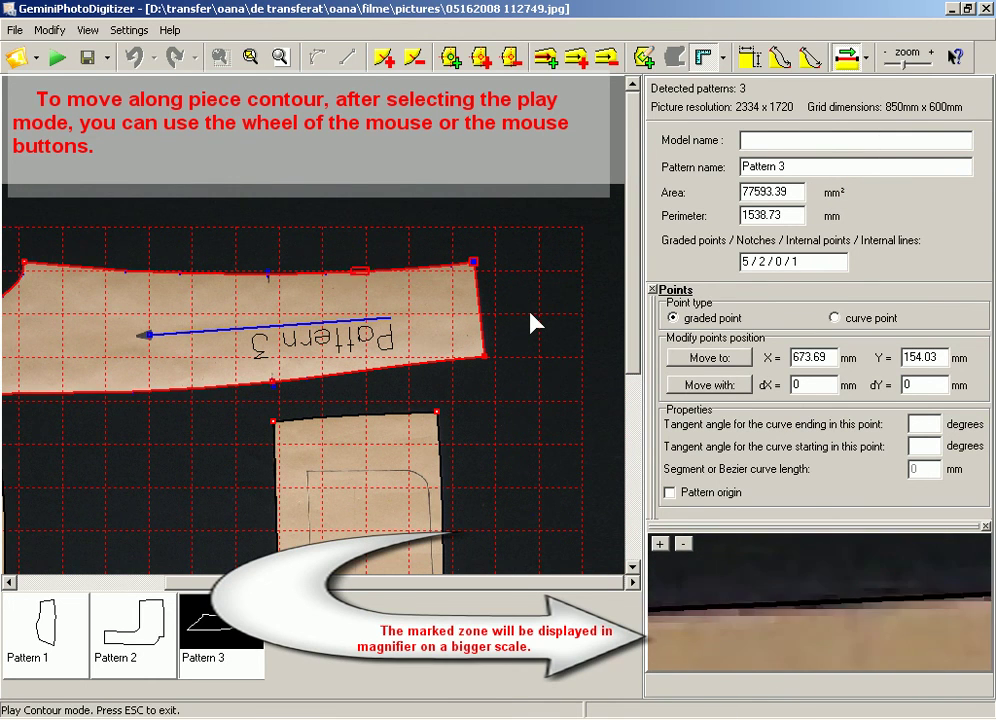
pyautogui.scroll(-2, 531, 322)
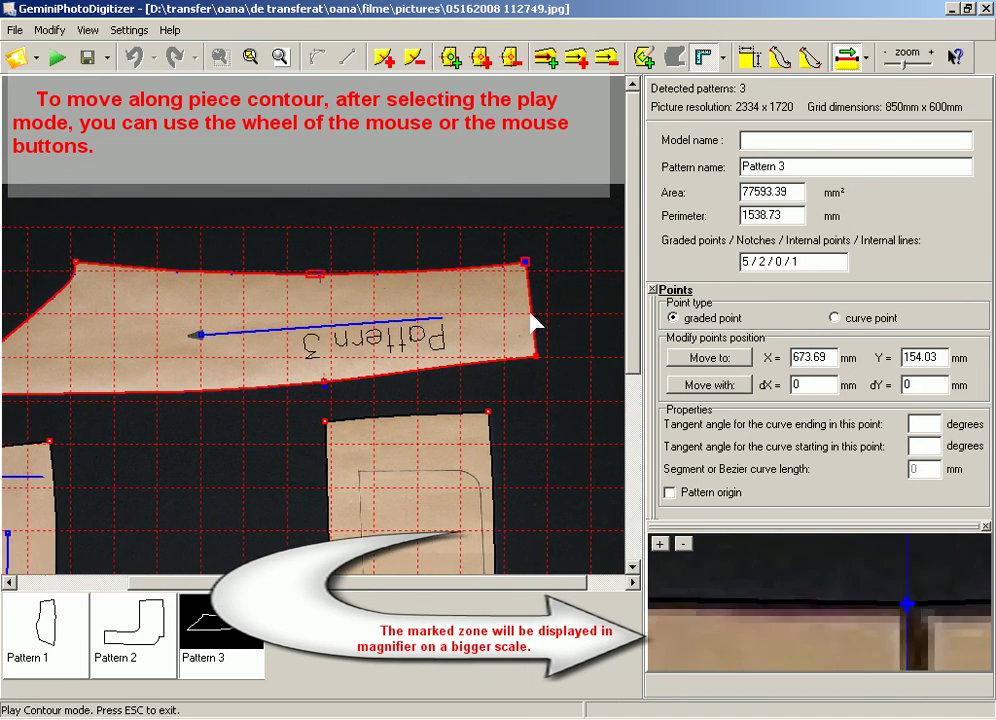
pyautogui.scroll(-2, 531, 322)
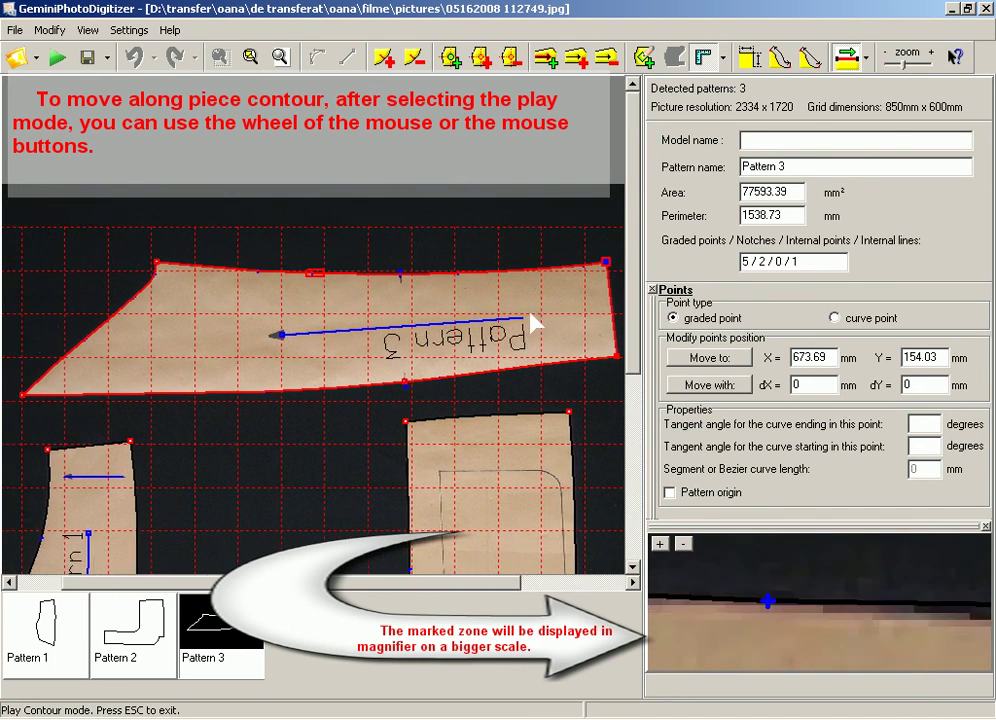
pyautogui.scroll(-2, 531, 322)
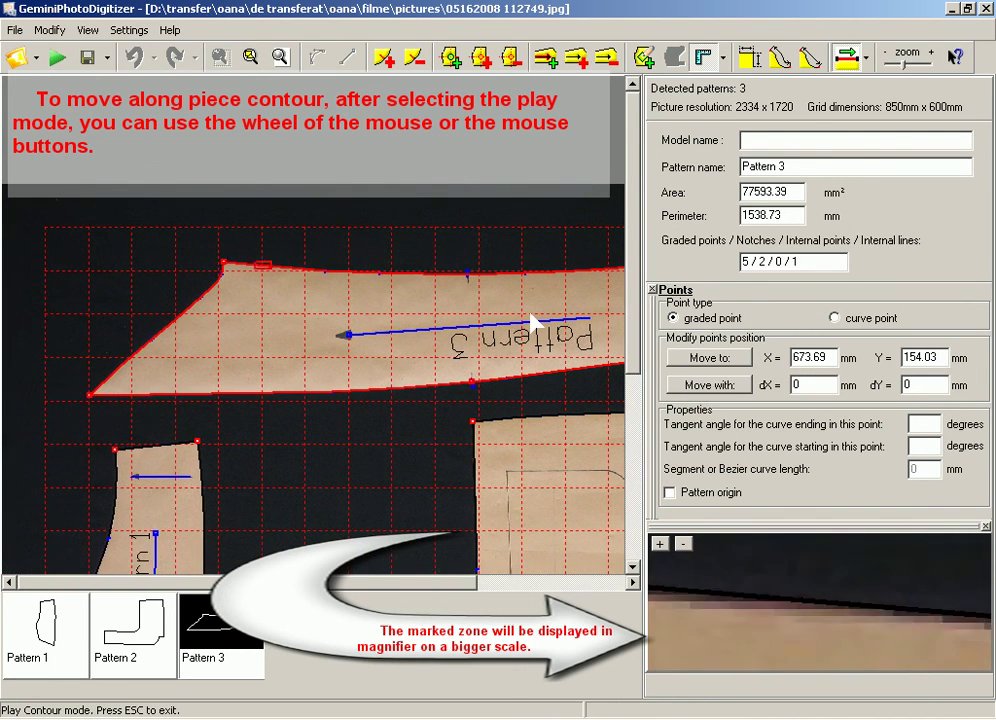
pyautogui.scroll(-1, 531, 322)
pyautogui.scroll(-1, 531, 322)
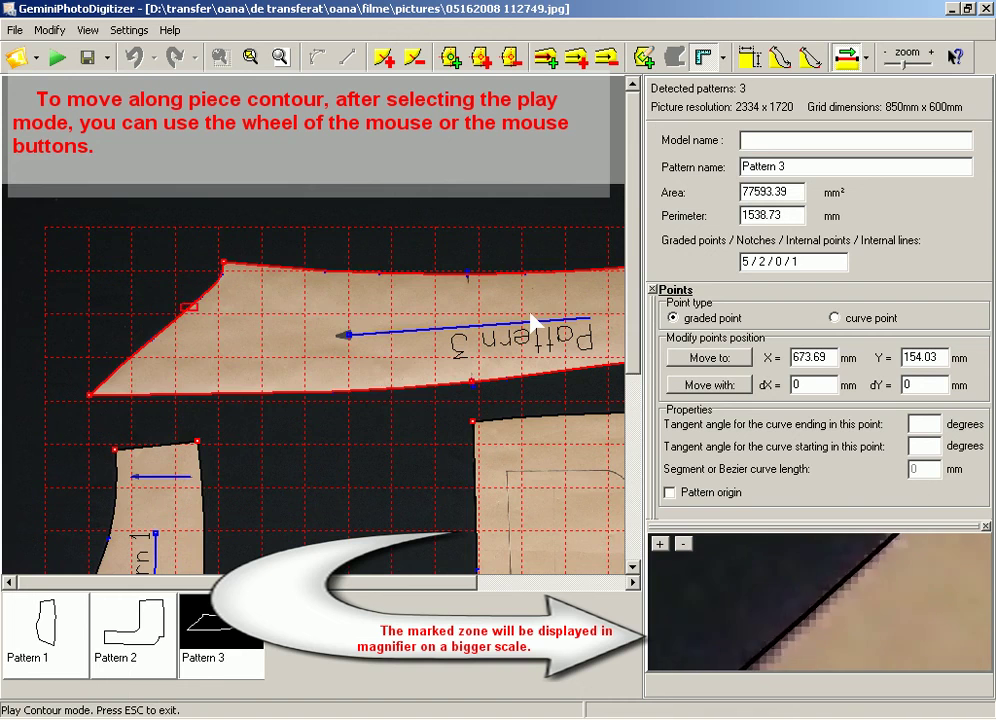
pyautogui.scroll(-1, 531, 322)
pyautogui.scroll(-1, 531, 322)
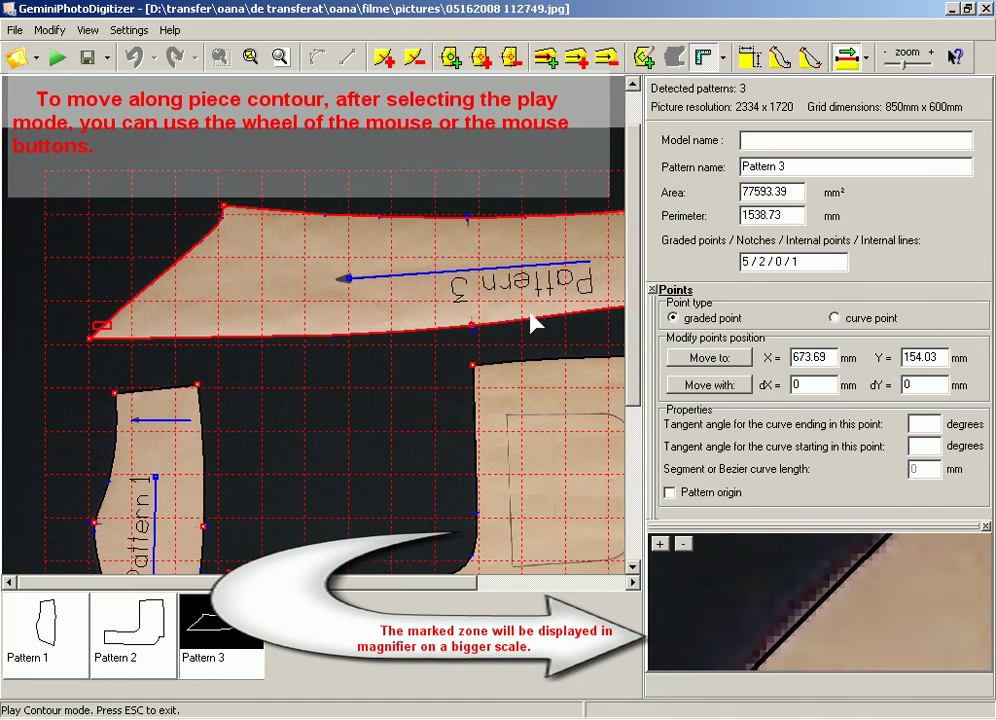
pyautogui.scroll(-1, 531, 322)
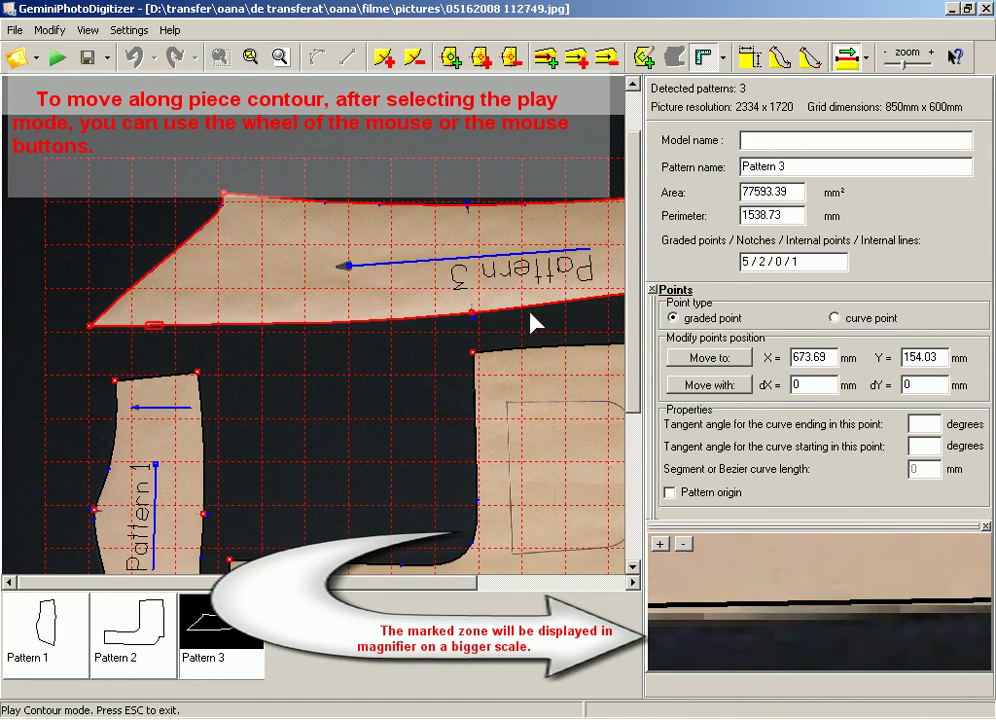
pyautogui.scroll(-1, 531, 322)
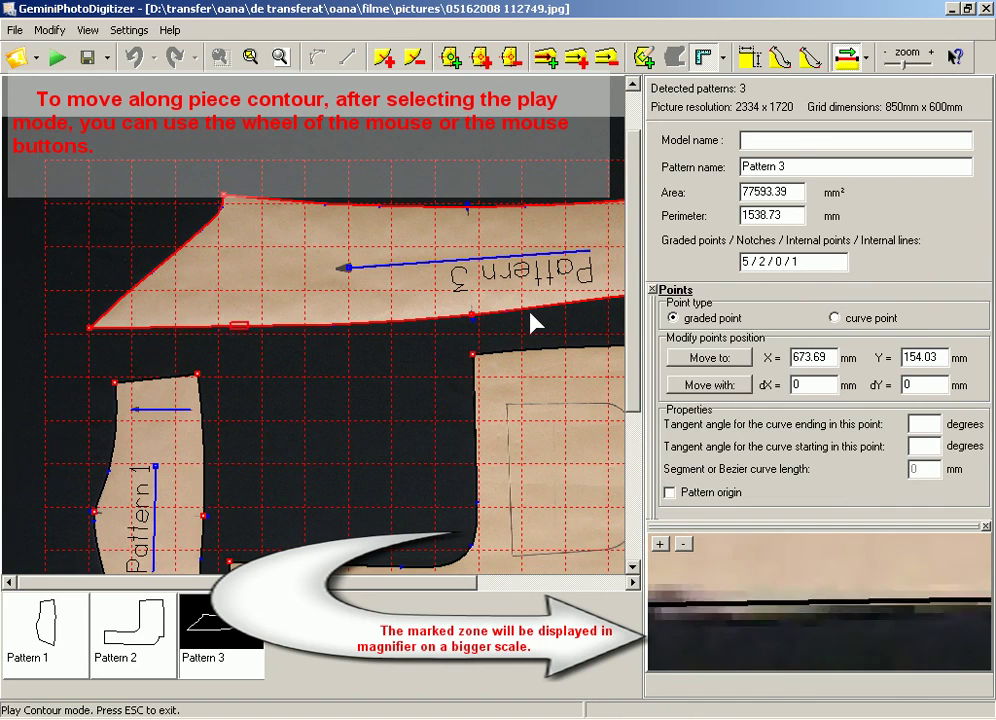
pyautogui.scroll(-1, 531, 322)
pyautogui.scroll(-1, 531, 322)
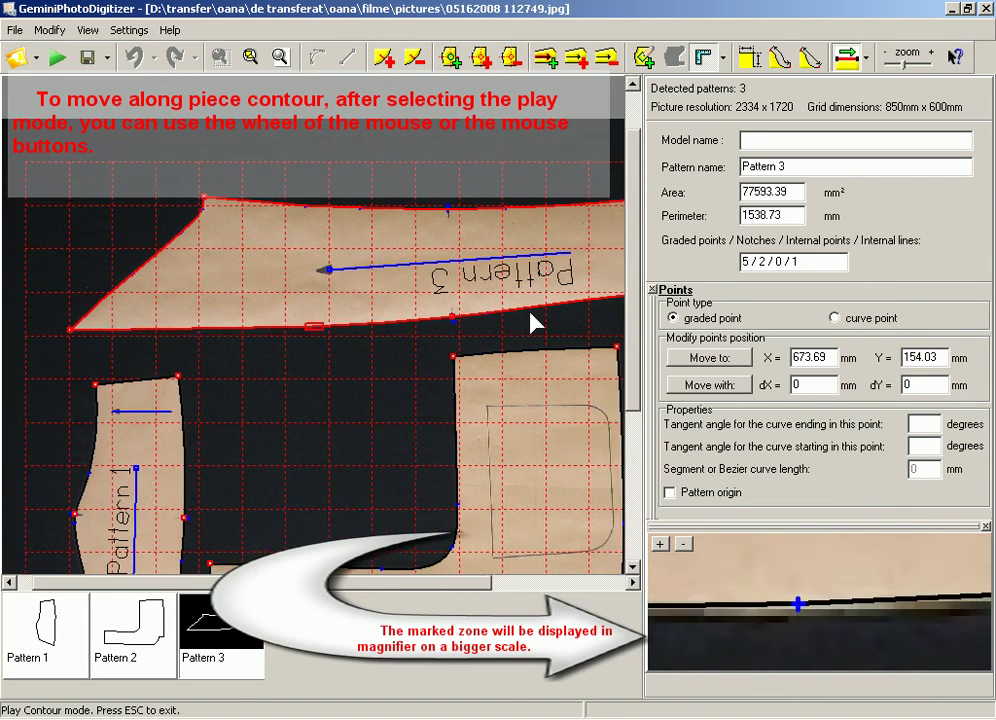
pyautogui.scroll(-1, 531, 322)
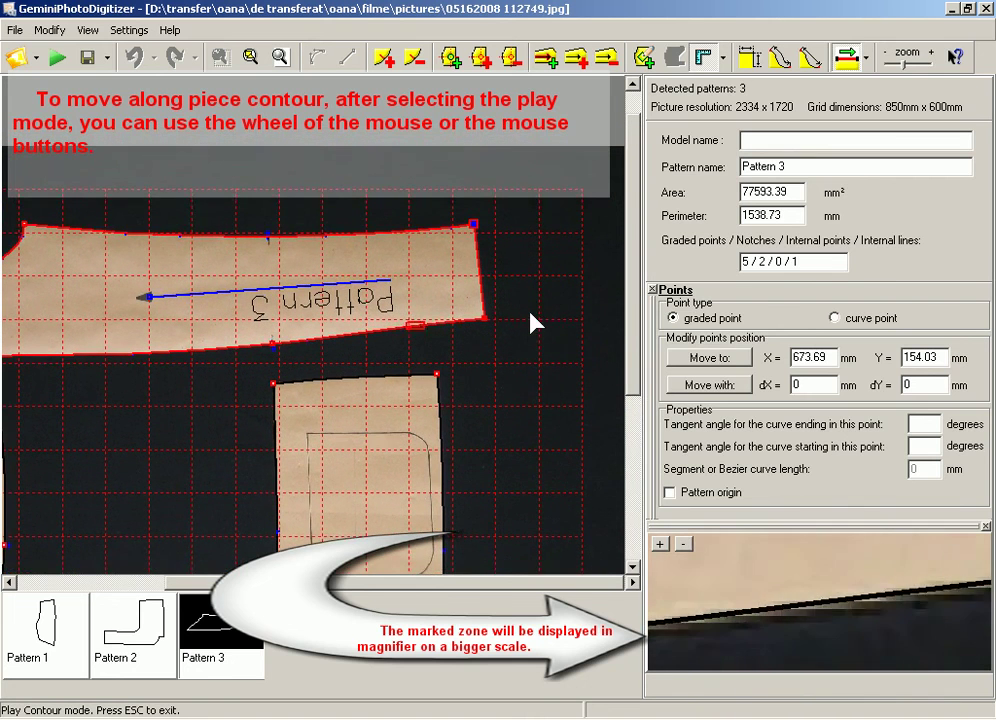
pyautogui.scroll(1, 531, 322)
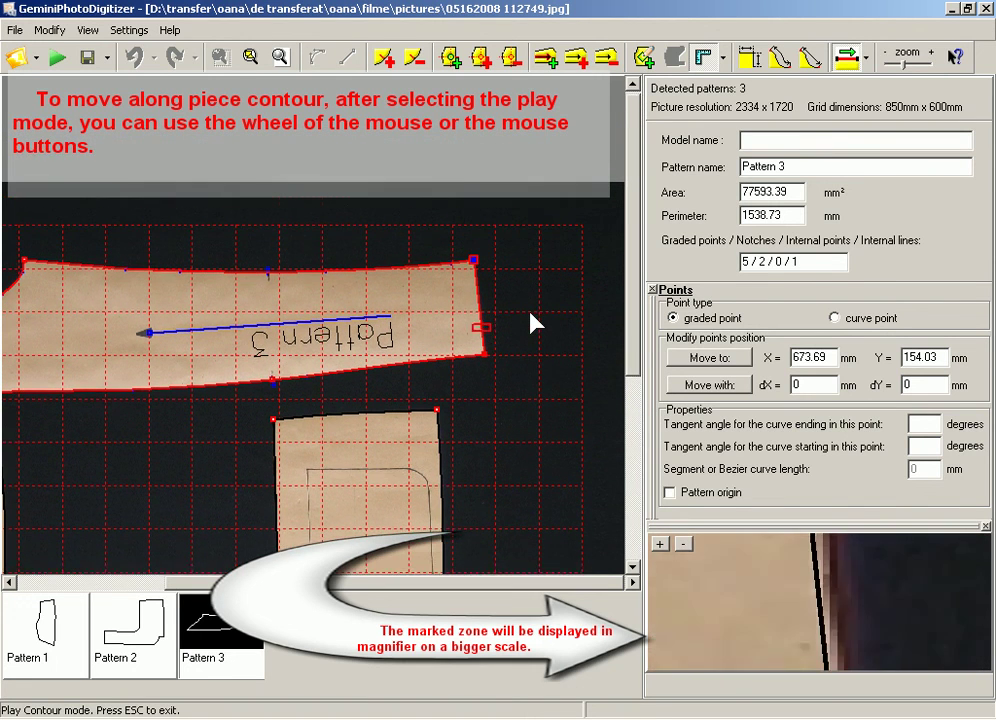
pyautogui.scroll(1, 531, 322)
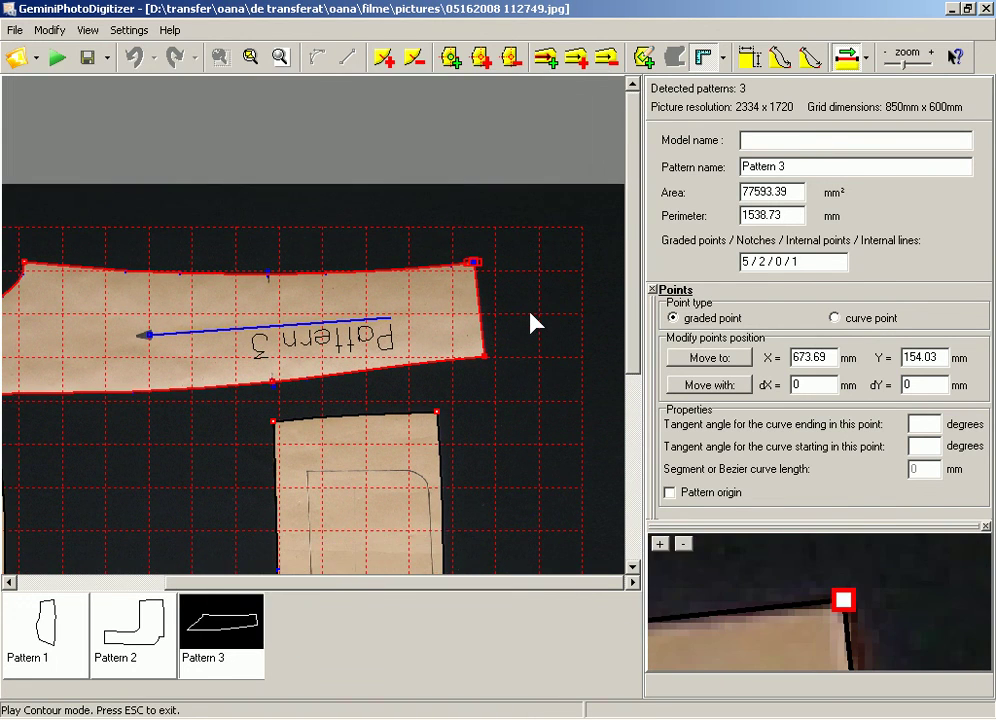
# Exit contour play mode and rename Pattern 3 to '1'
pyautogui.press('Escape')
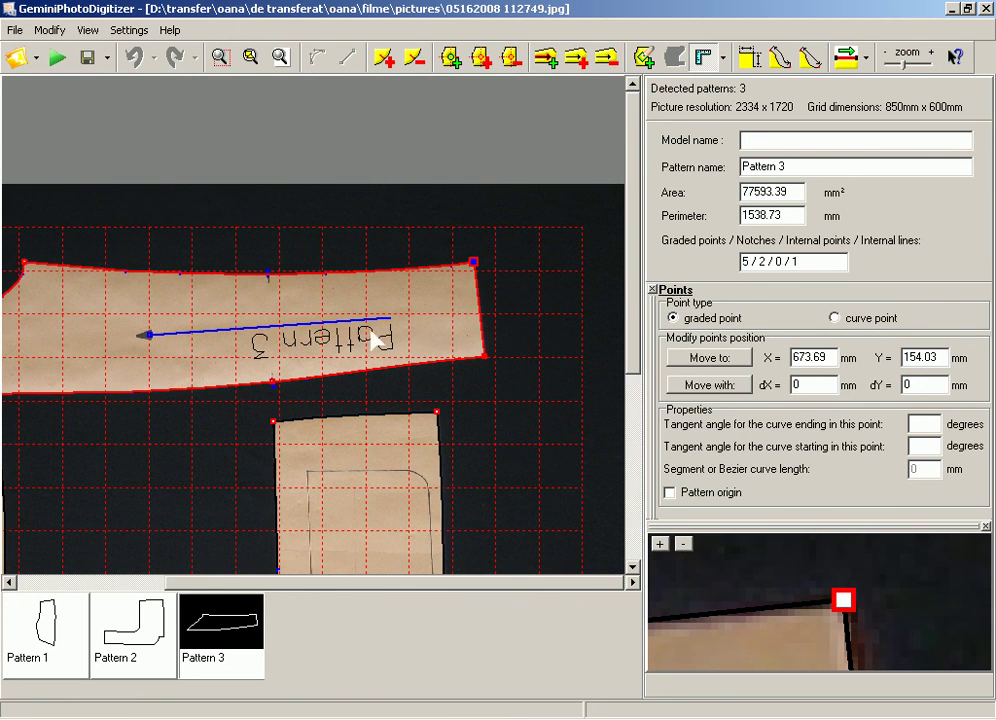
pyautogui.click(360, 330)
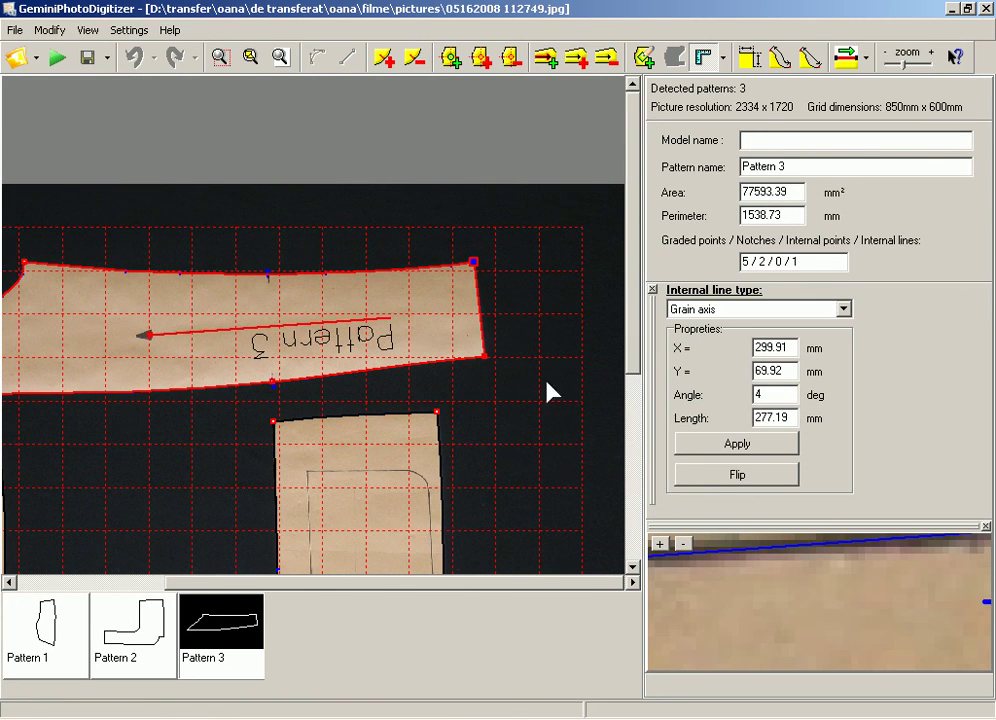
pyautogui.click(793, 166)
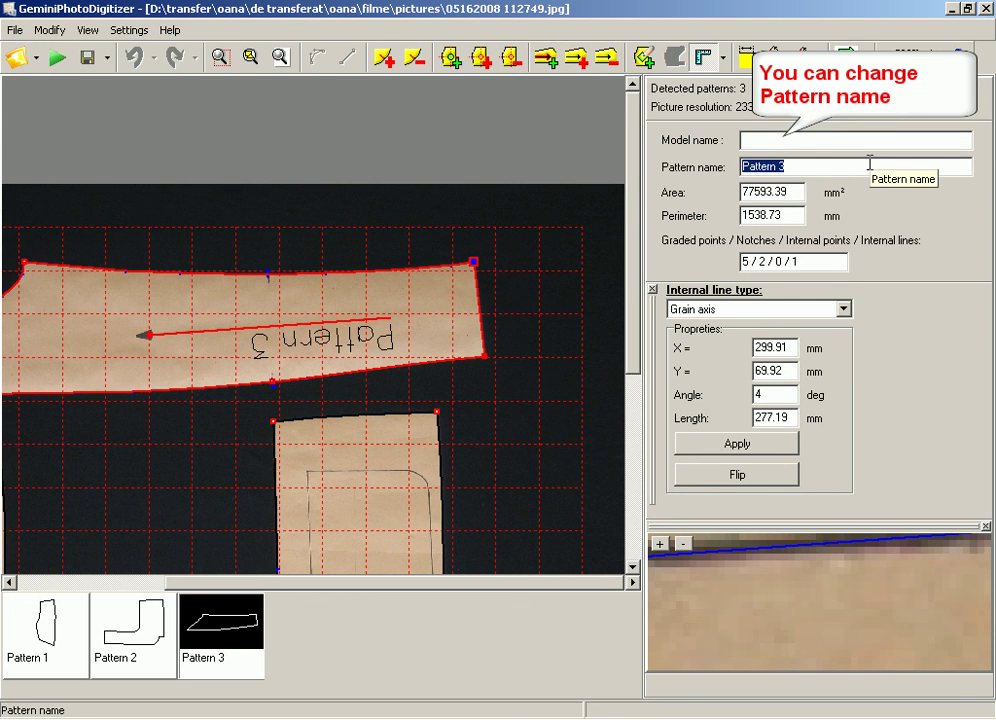
pyautogui.write('1')
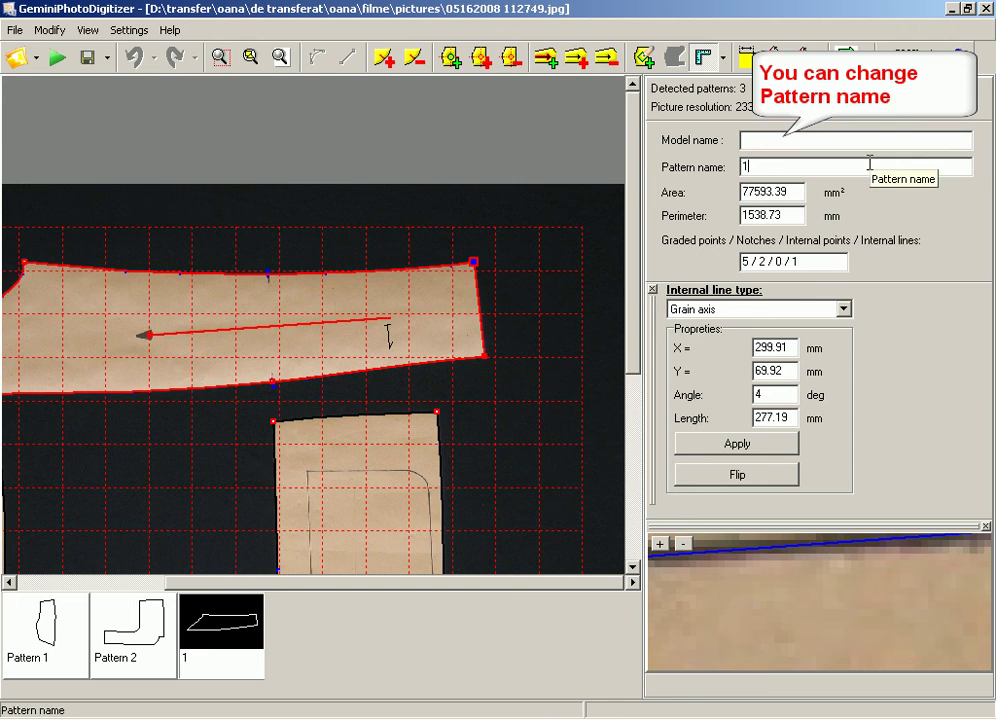
# Zoom in on the L-shaped Pattern 2 and make its internal line a grain axis
pyautogui.click(347, 512)
pyautogui.doubleClick(347, 512)
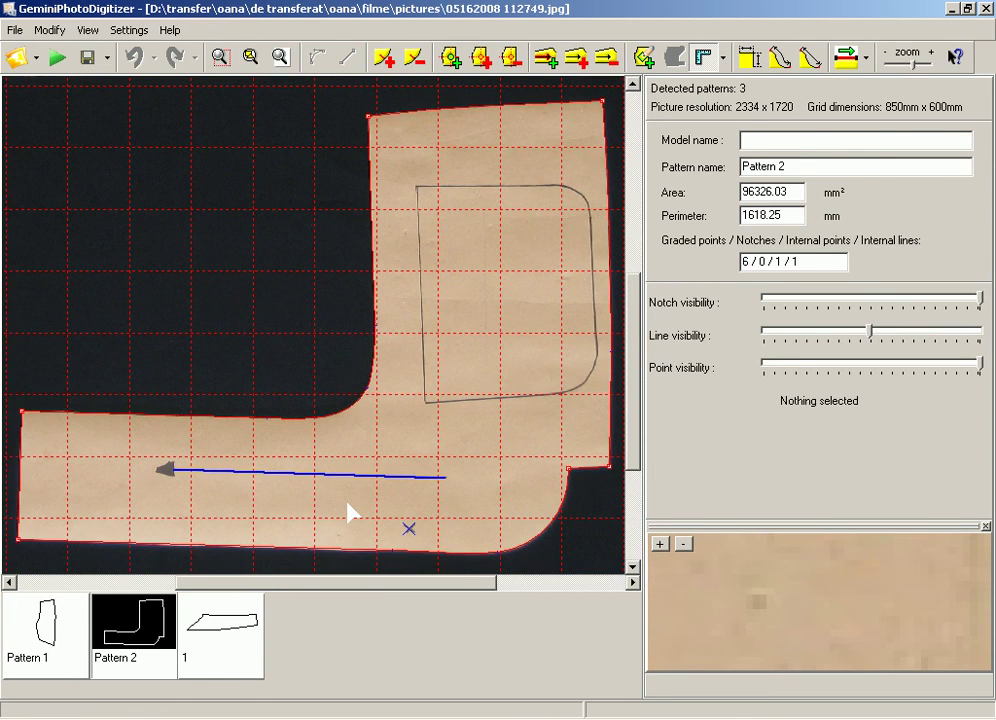
pyautogui.click(325, 476)
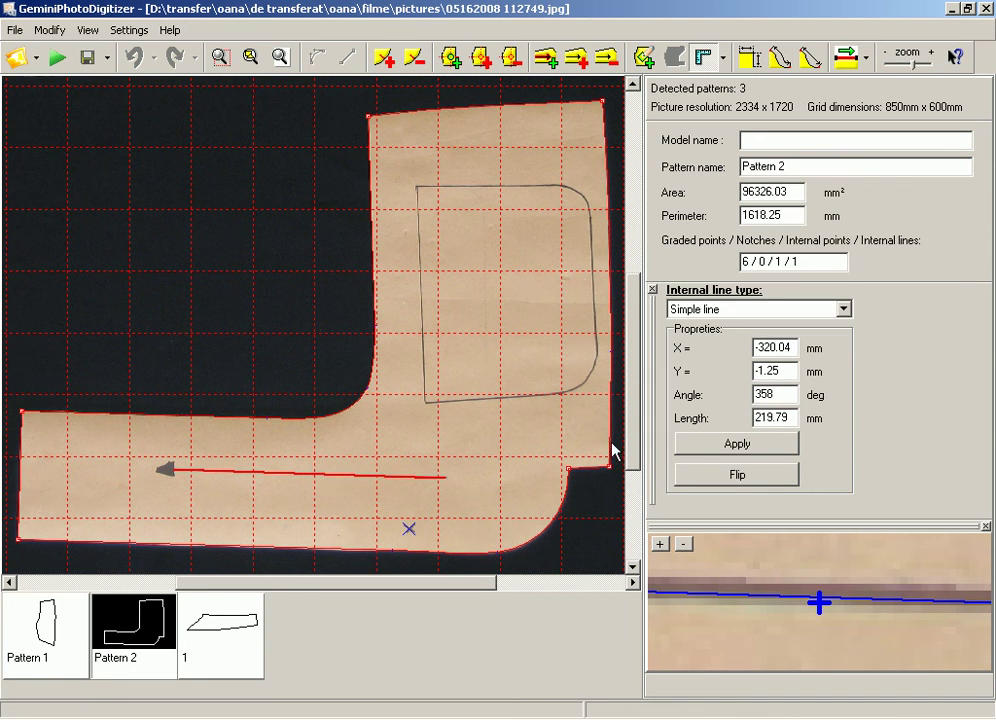
pyautogui.click(849, 316)
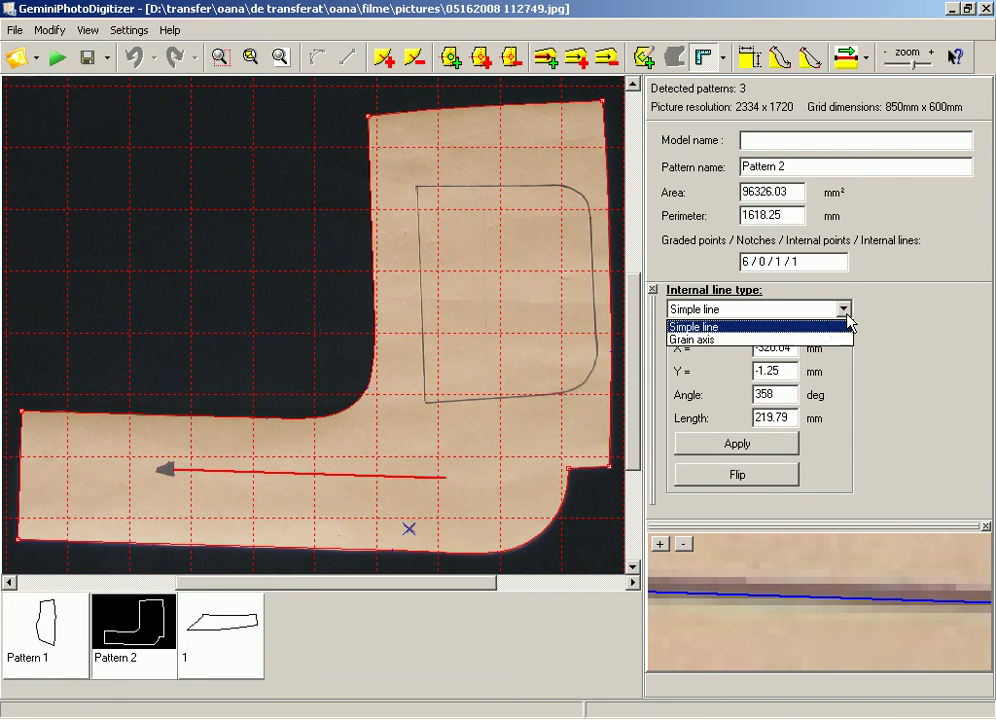
pyautogui.click(797, 341)
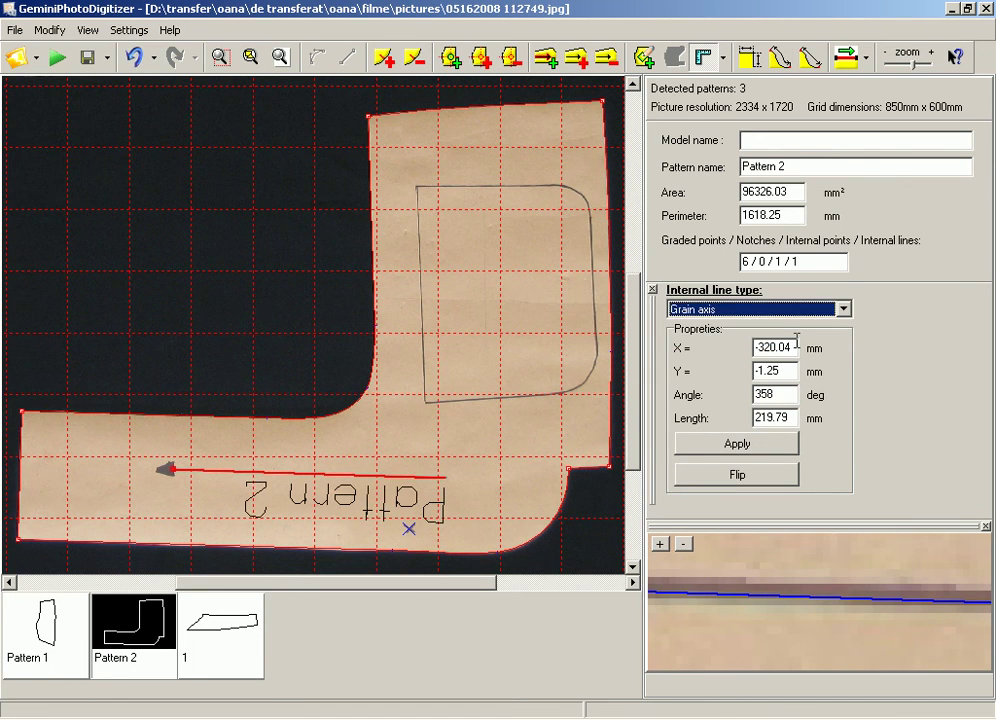
# Rename the L-shaped piece to '2' and select its left corner point
pyautogui.moveTo(783, 167); pyautogui.dragTo(706, 173)
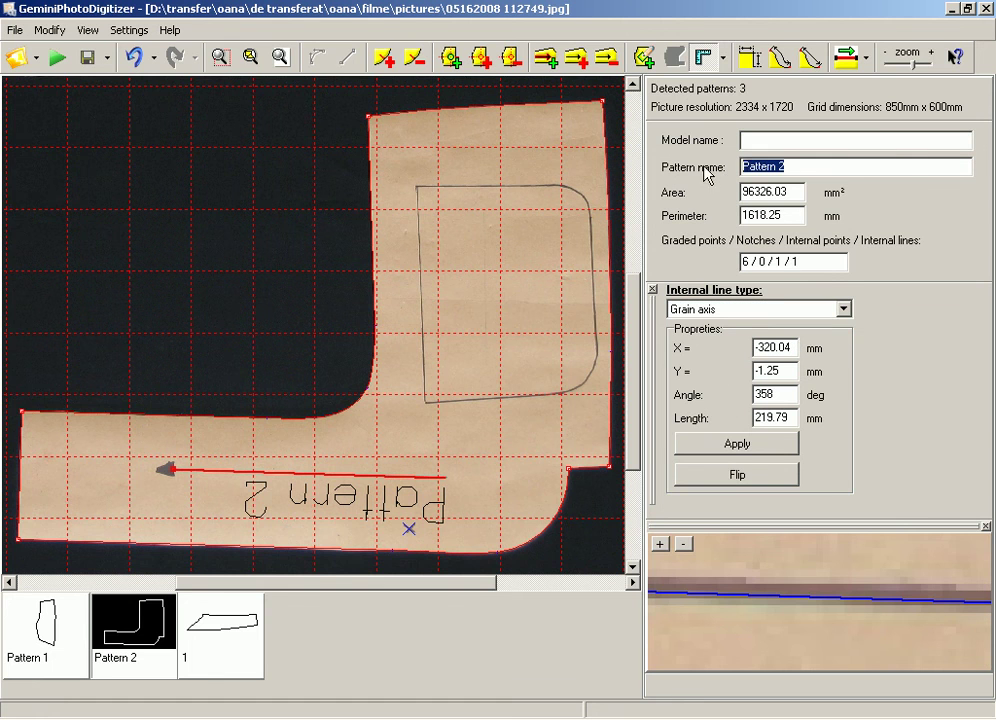
pyautogui.write('2')
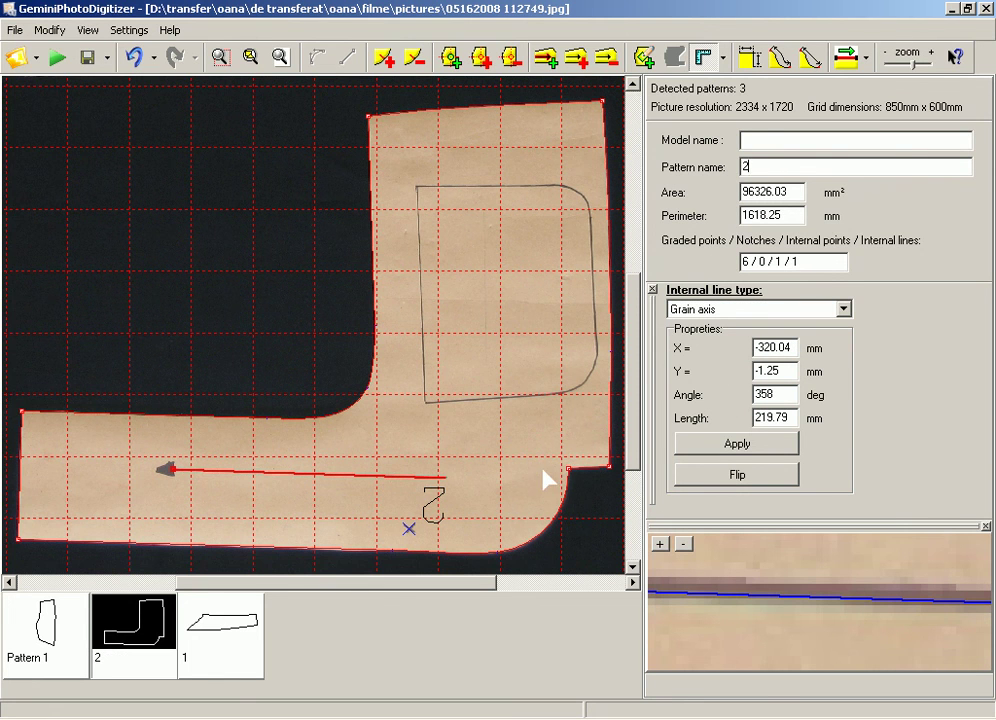
pyautogui.click(38, 424)
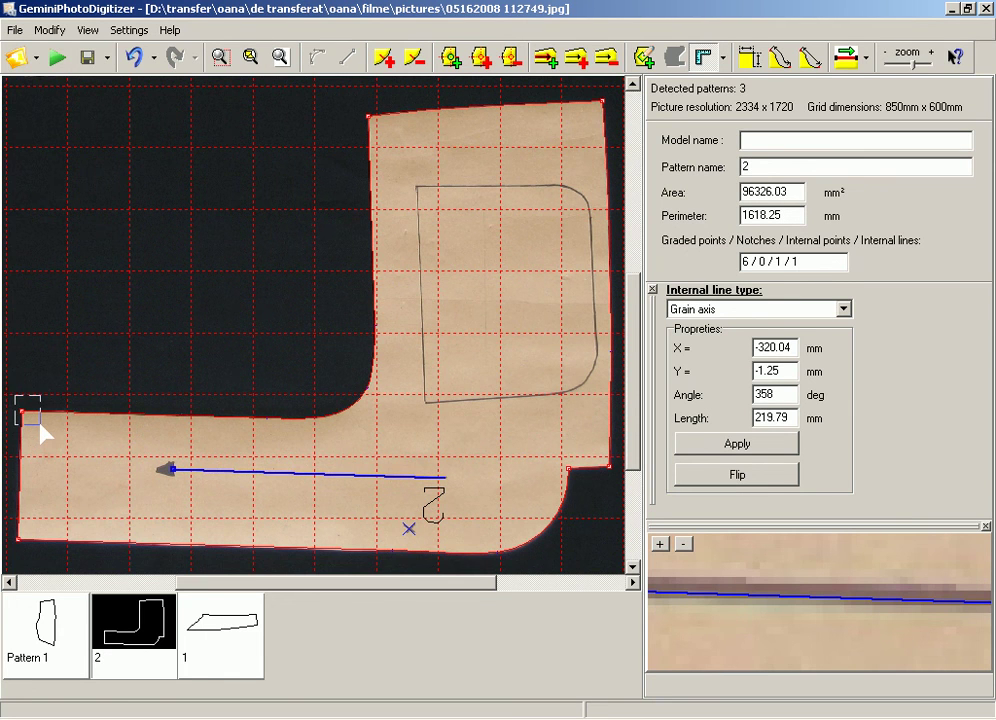
pyautogui.click(40, 426)
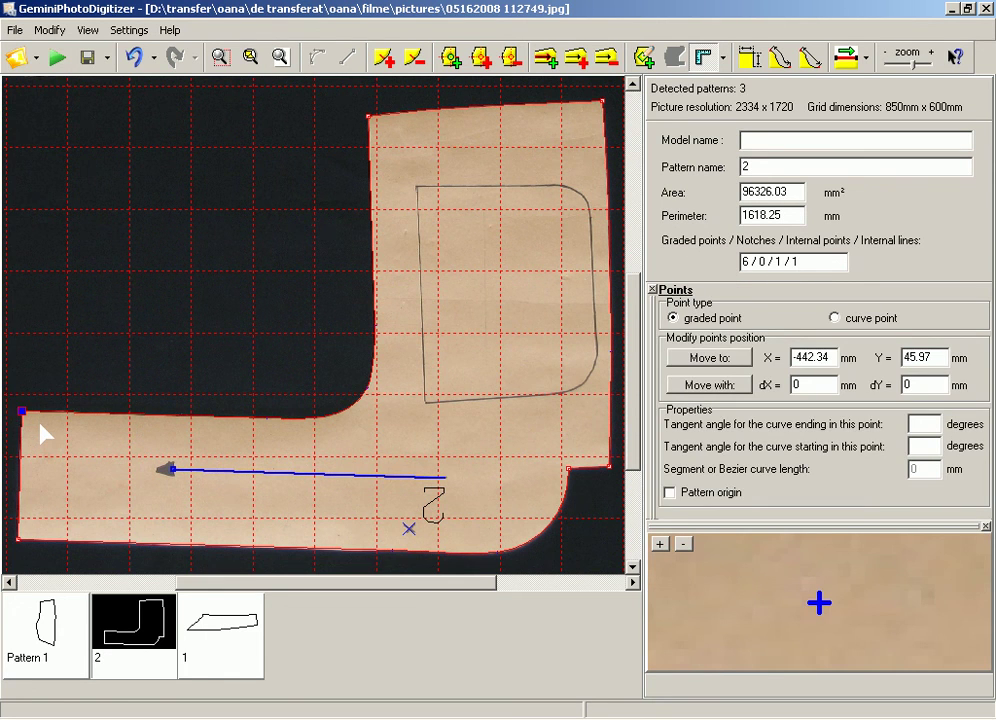
pyautogui.click(867, 71)
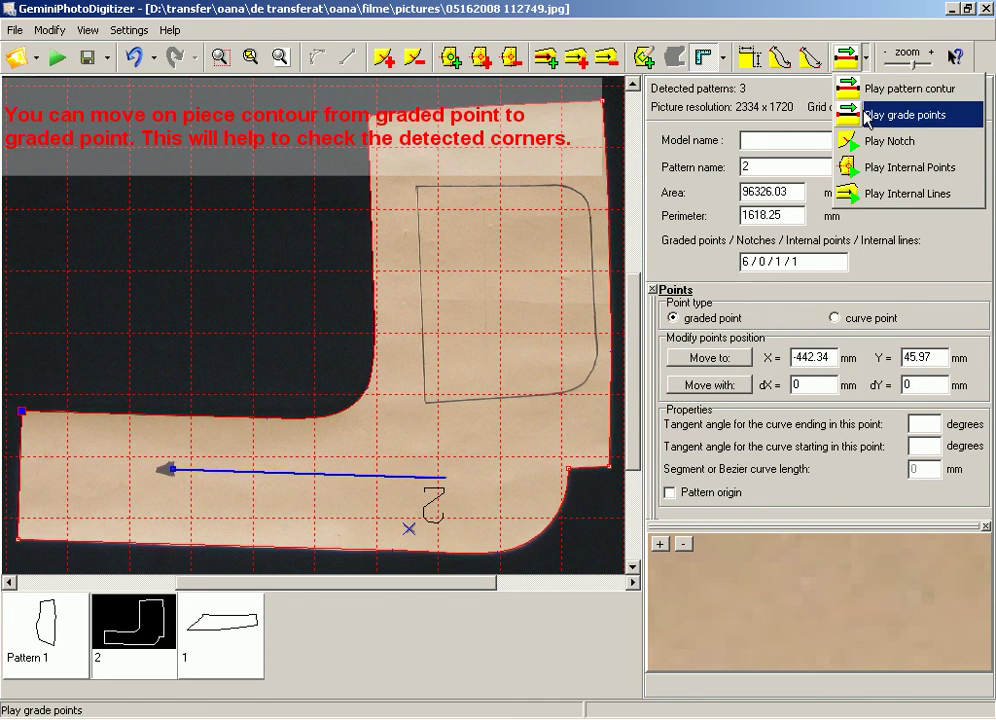
pyautogui.click(867, 115)
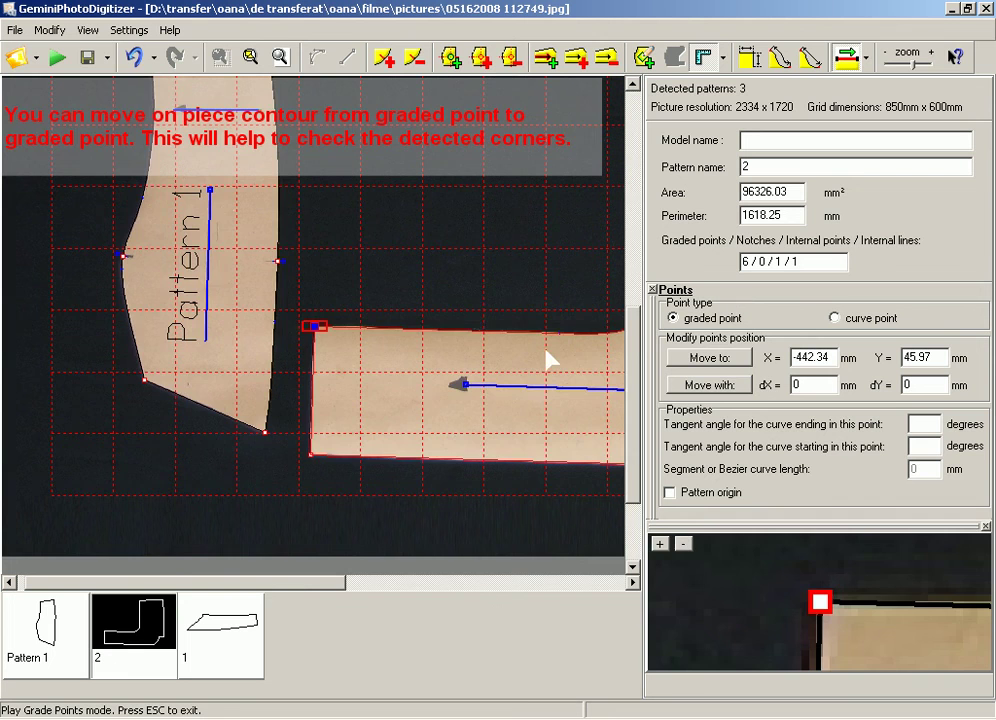
pyautogui.press('Right')
pyautogui.press('Right')
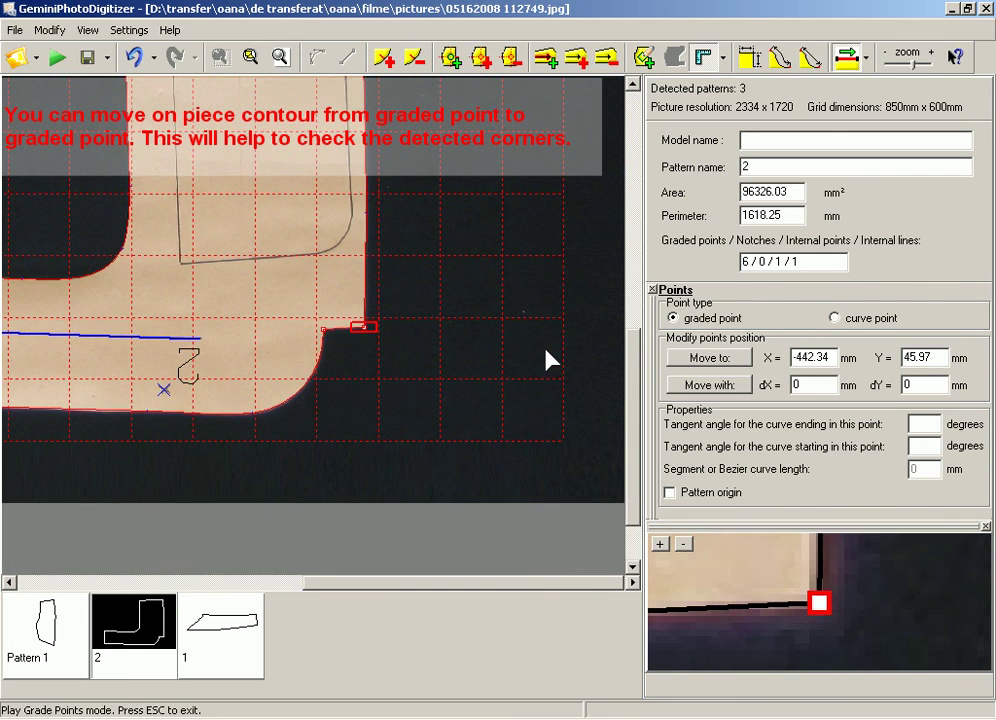
pyautogui.press('Right')
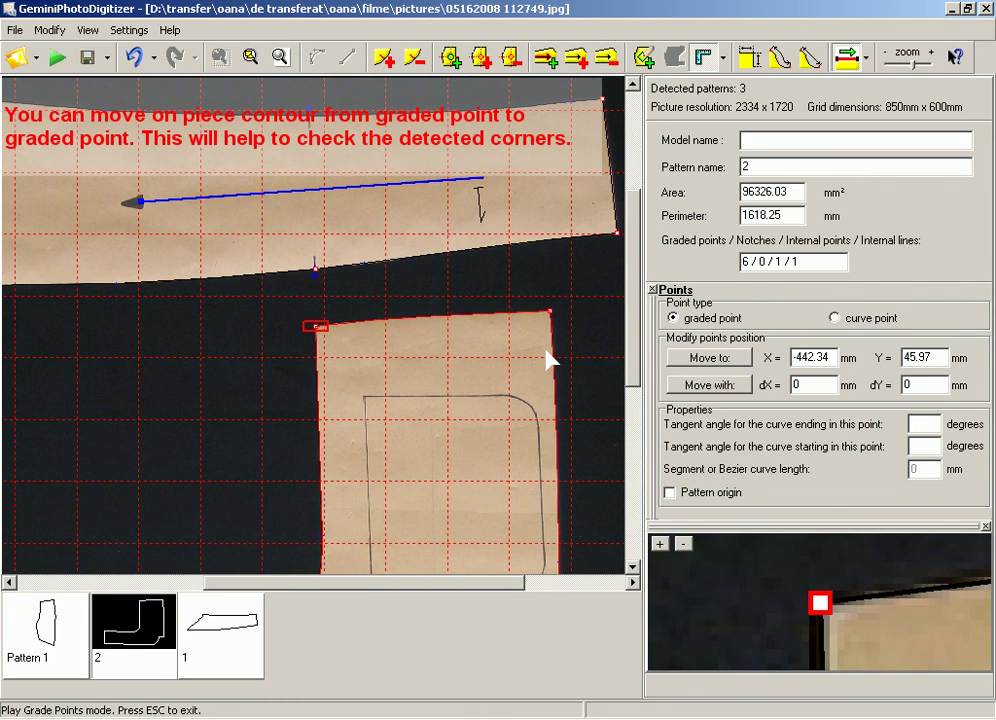
pyautogui.press('Right')
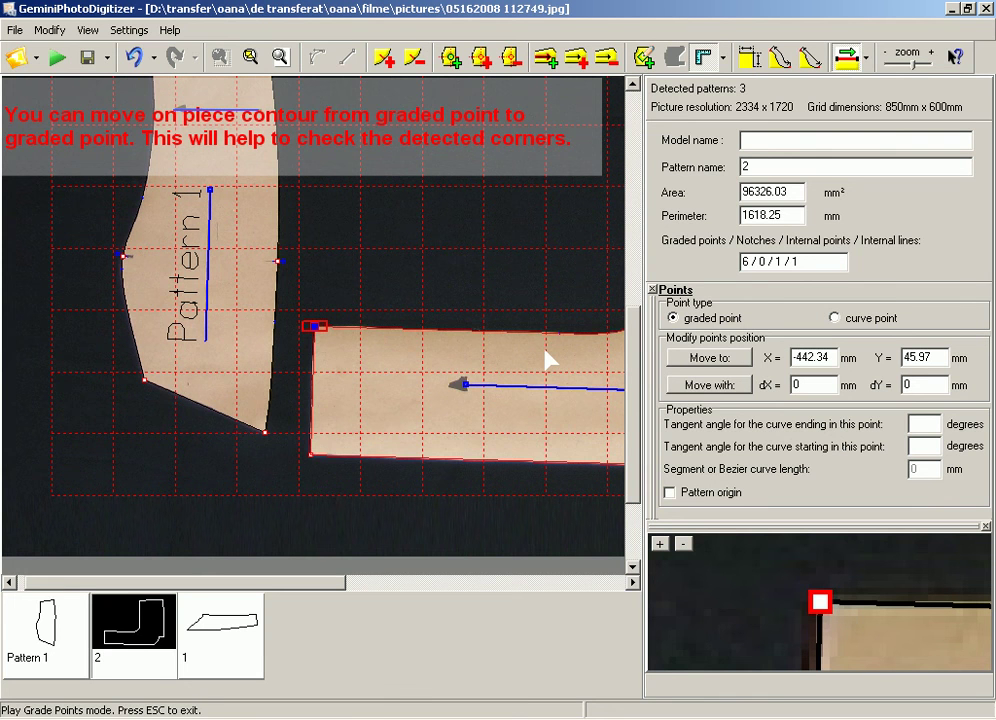
pyautogui.press('Escape')
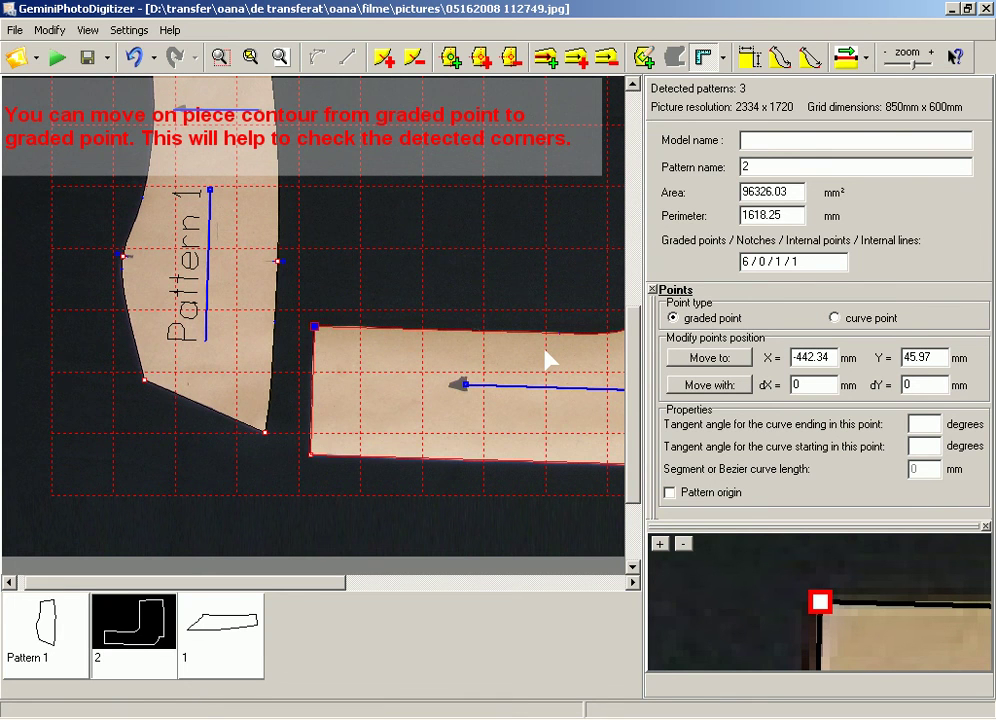
pyautogui.scroll(-2, 548, 360)
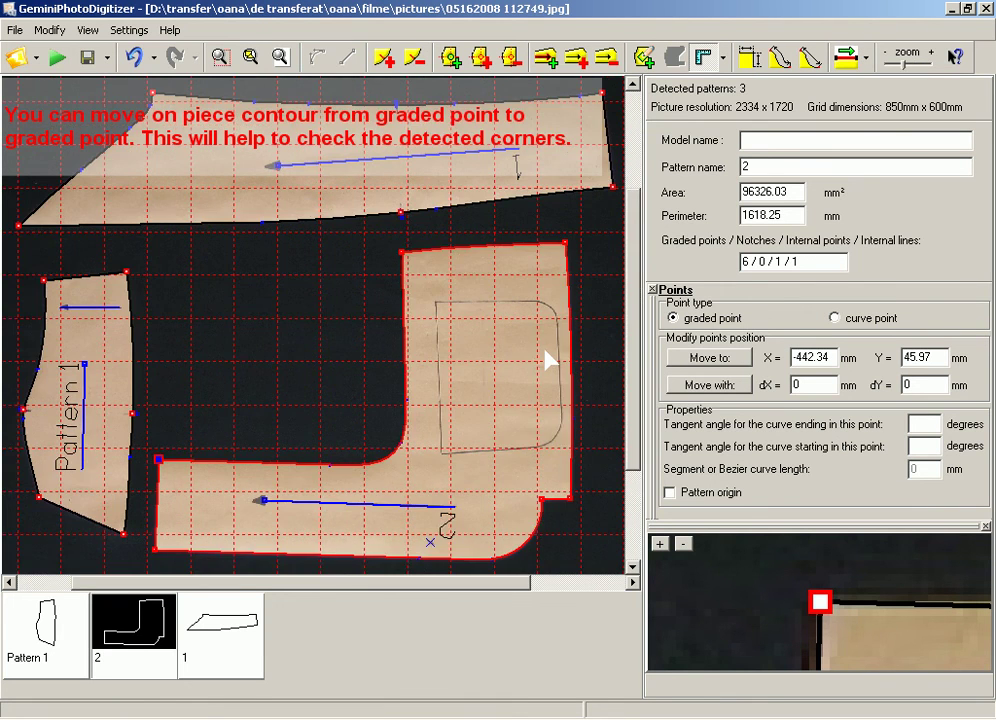
# Zoom in on piece 2's pencilled inner rectangle and start an auxiliary piece on piece 2
pyautogui.click(453, 347)
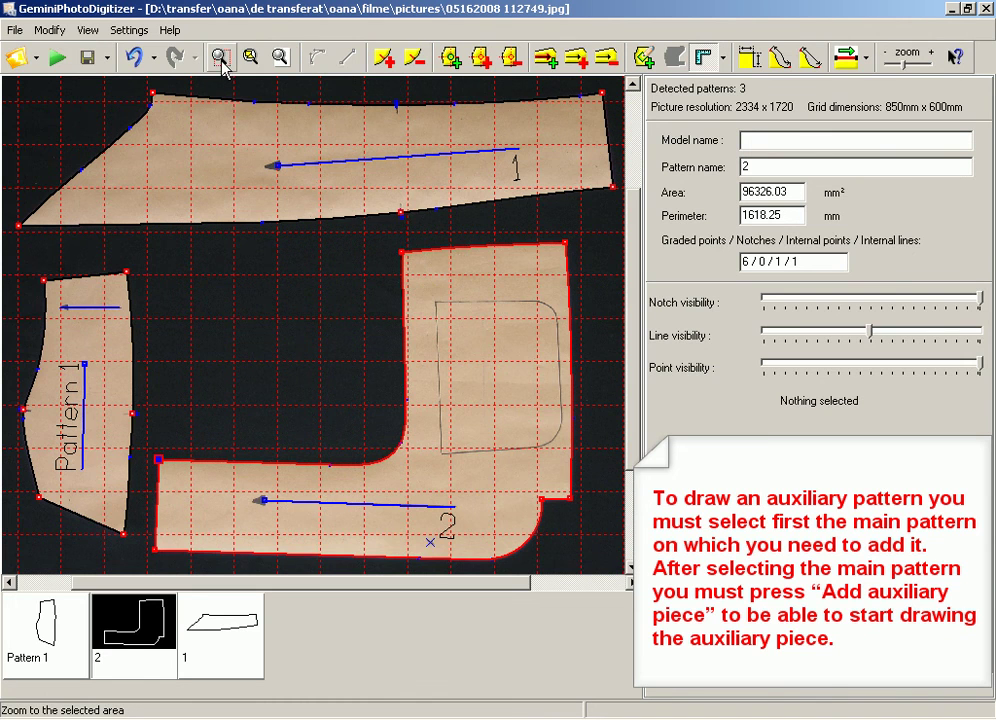
pyautogui.click(221, 62)
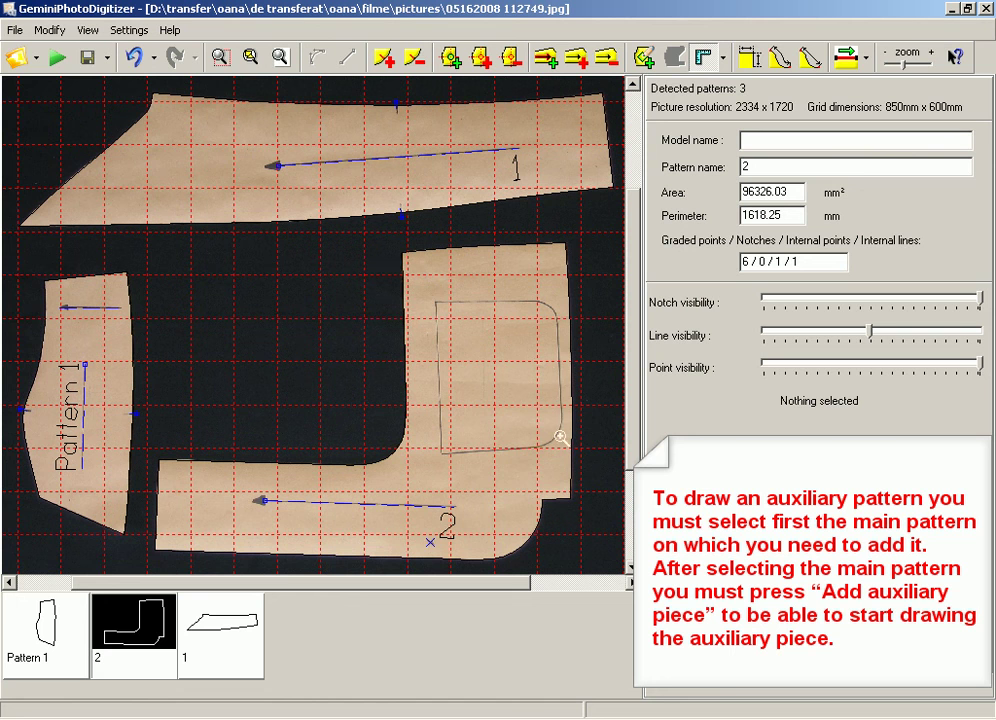
pyautogui.moveTo(409, 273); pyautogui.dragTo(591, 484)
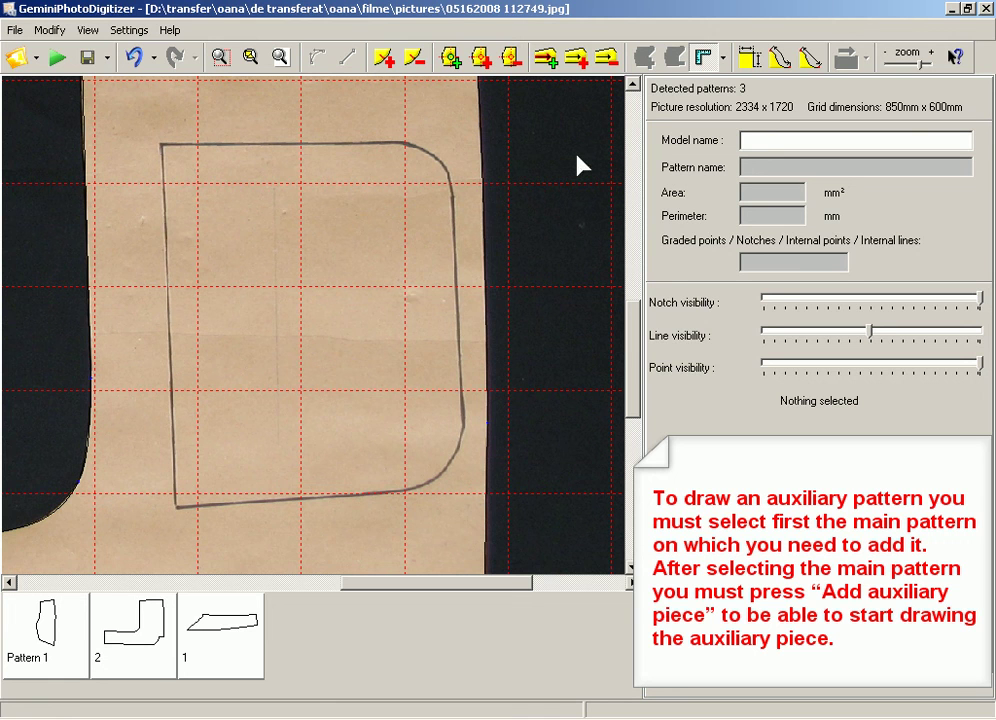
pyautogui.click(322, 234)
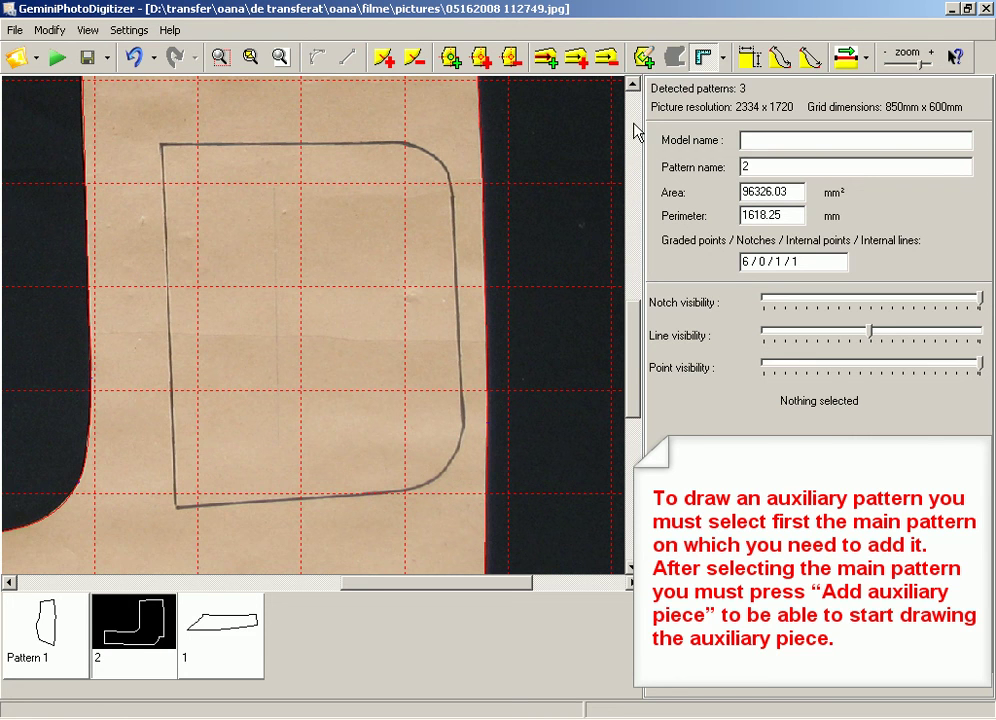
pyautogui.click(646, 72)
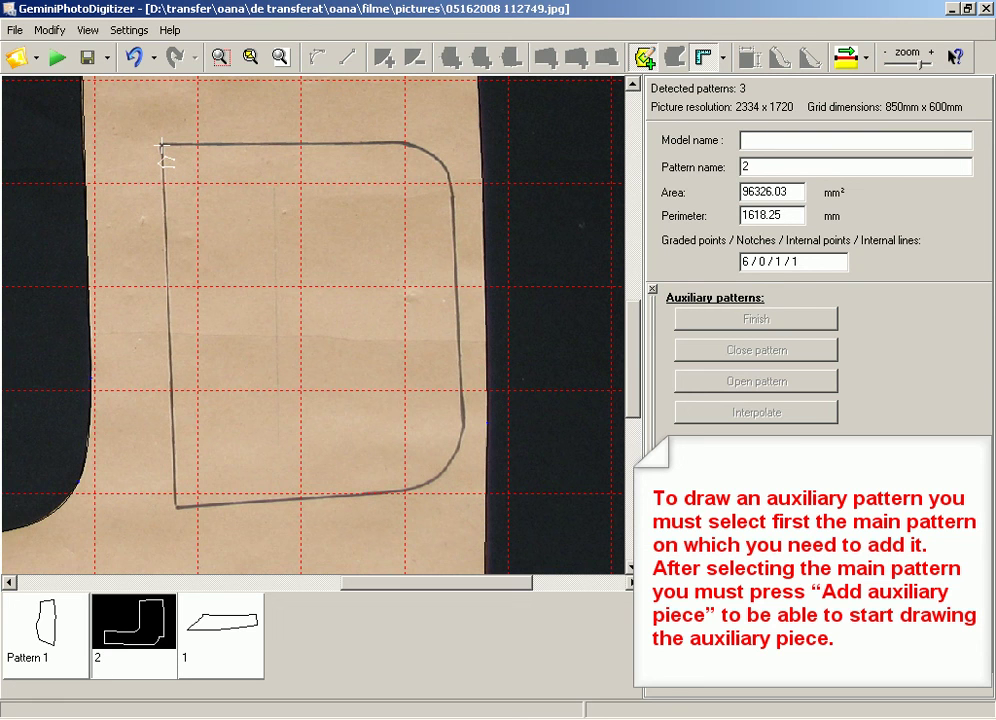
# Trace the rounded rectangle's corners and curves, closing the auxiliary piece at 23564.23 mm² and 598.9 mm
pyautogui.click(162, 146)
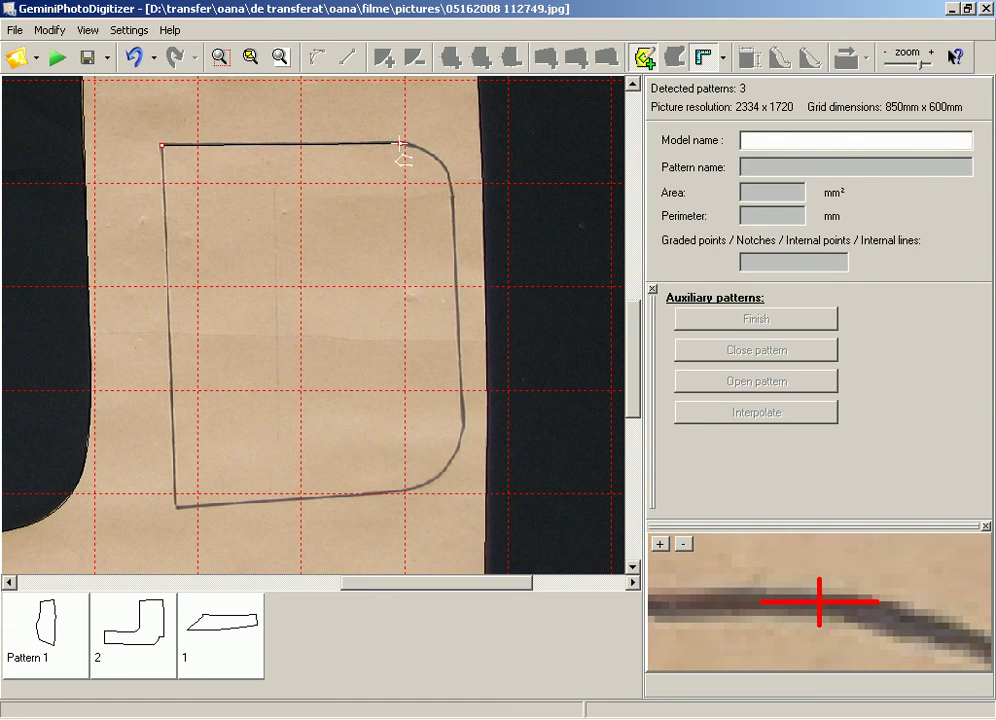
pyautogui.click(401, 144)
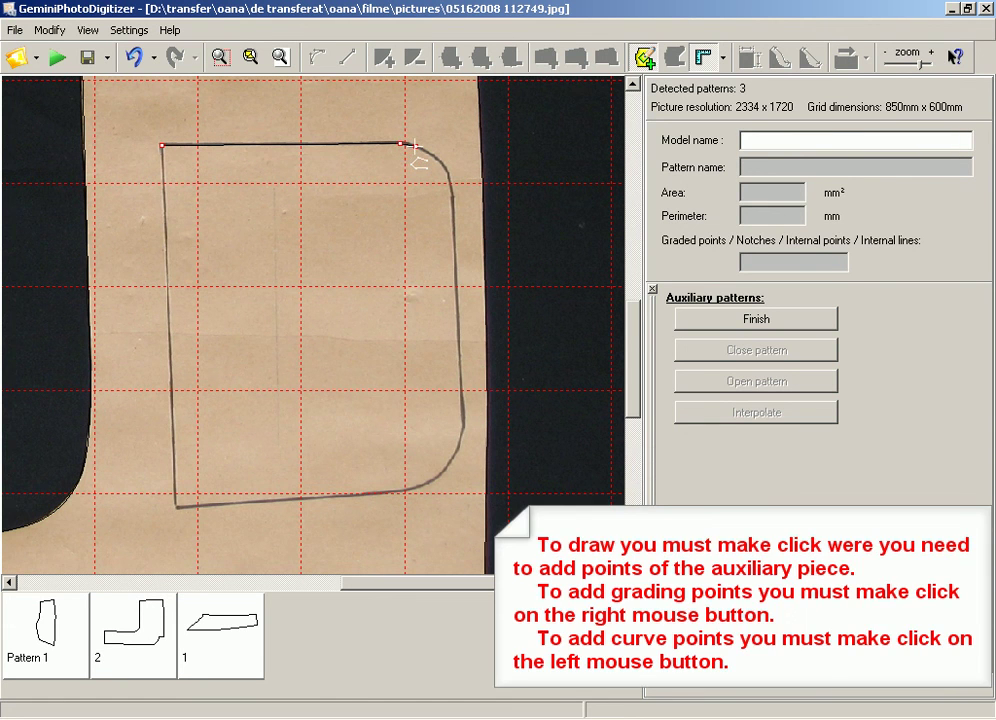
pyautogui.click(438, 157)
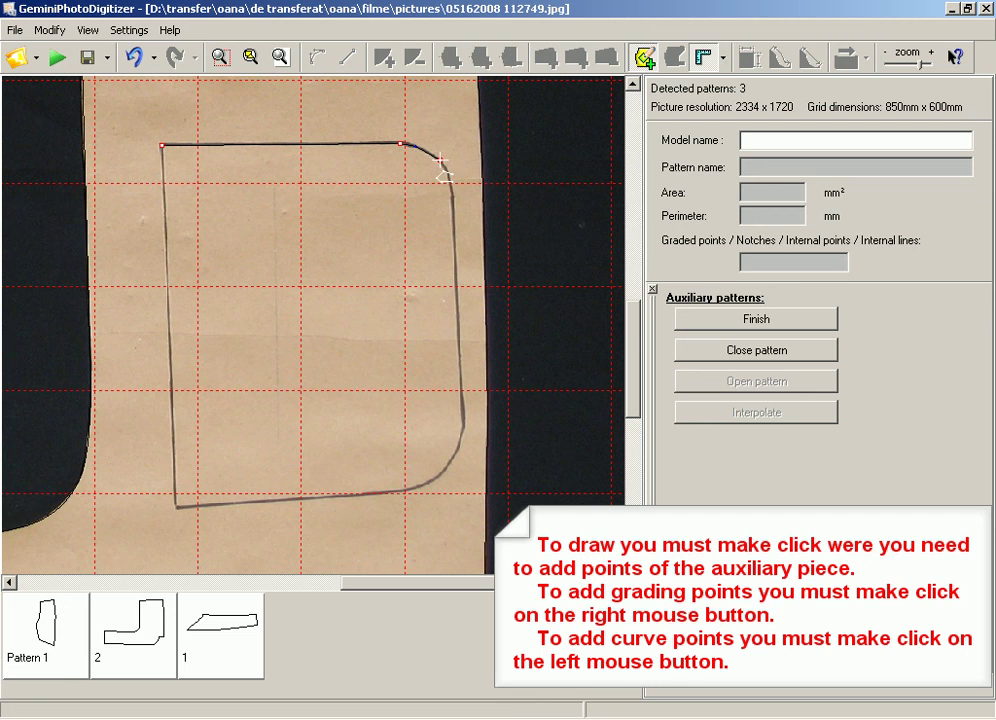
pyautogui.click(451, 185)
pyautogui.click(451, 199)
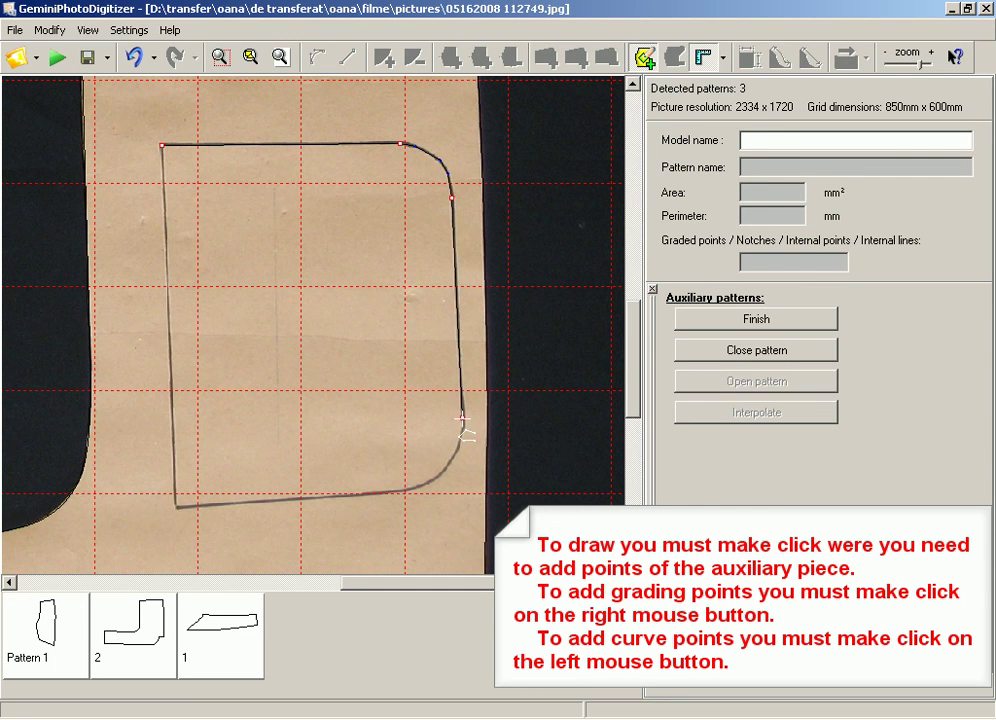
pyautogui.click(462, 418)
pyautogui.click(175, 507)
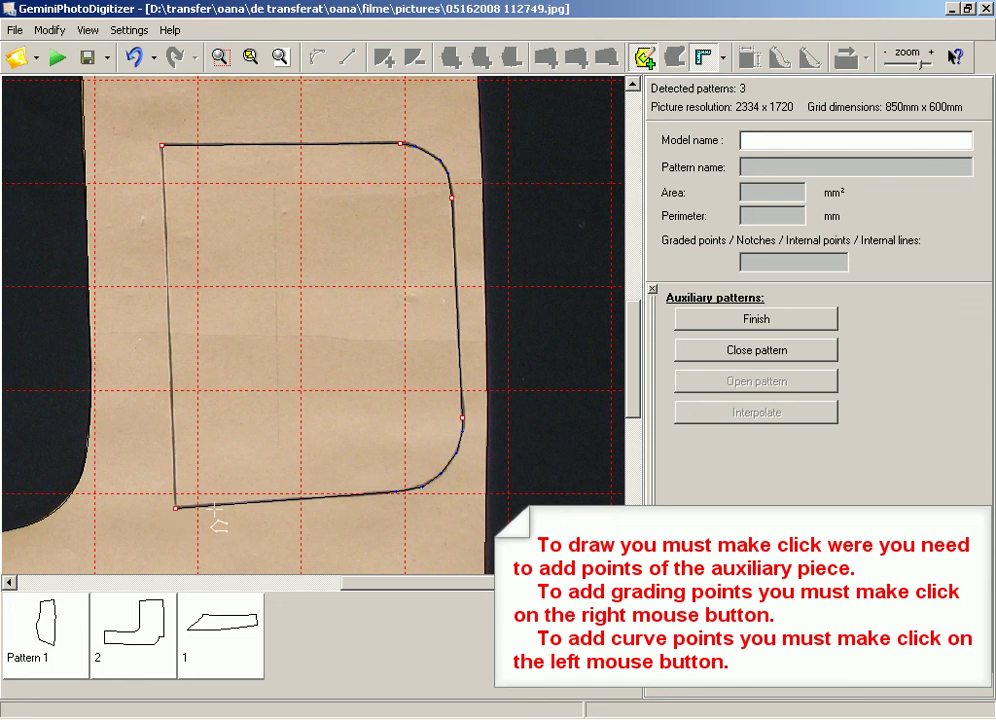
pyautogui.click(727, 351)
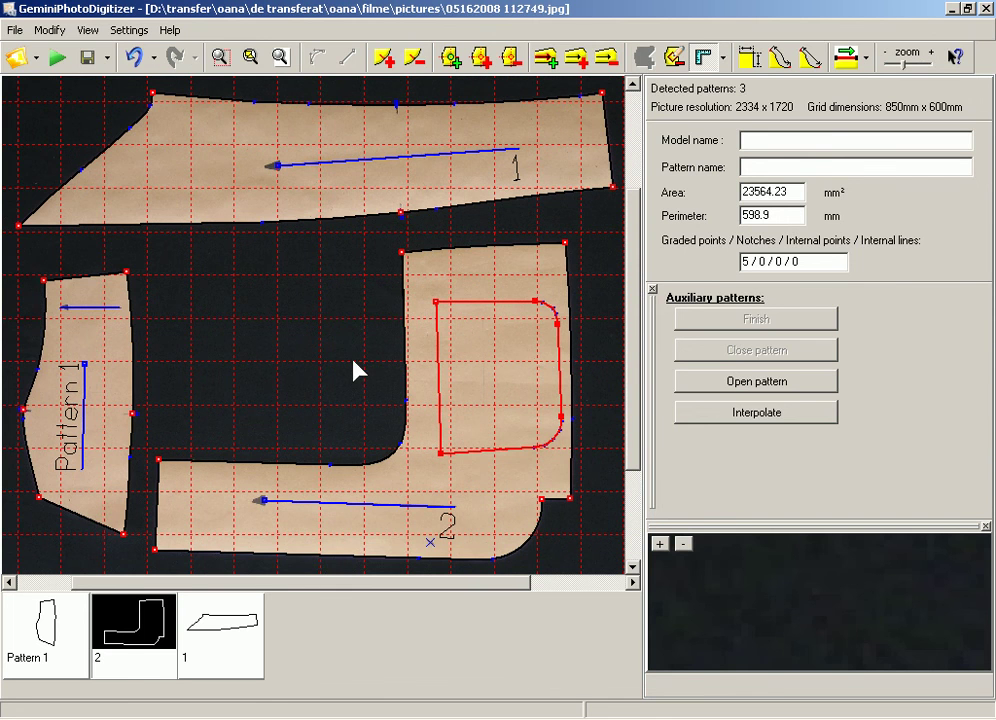
# Select a point on Pattern 1's right edge and step through its notches
pyautogui.click(105, 458)
pyautogui.scroll(-1, 116, 316)
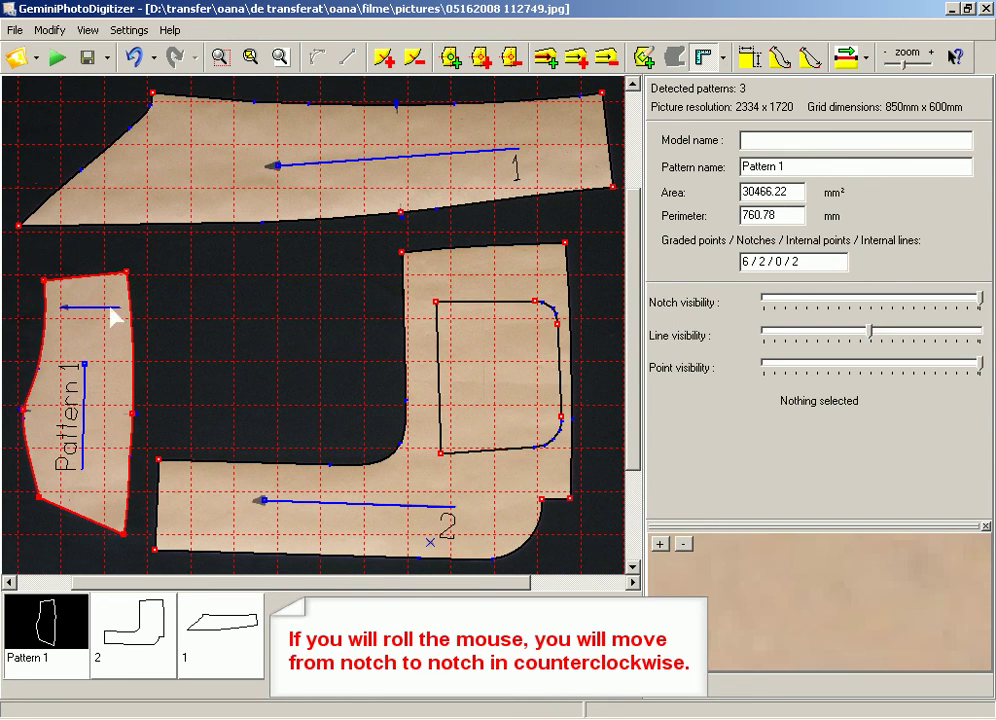
pyautogui.scroll(-1, 122, 393)
pyautogui.moveTo(116, 402); pyautogui.dragTo(166, 433)
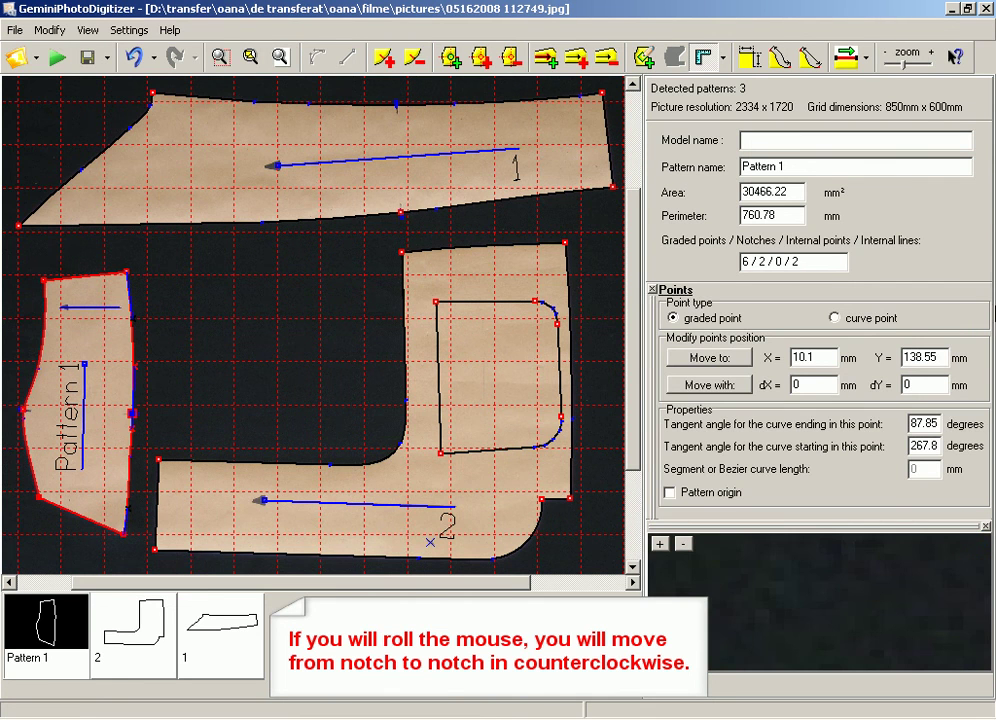
pyautogui.click(866, 58)
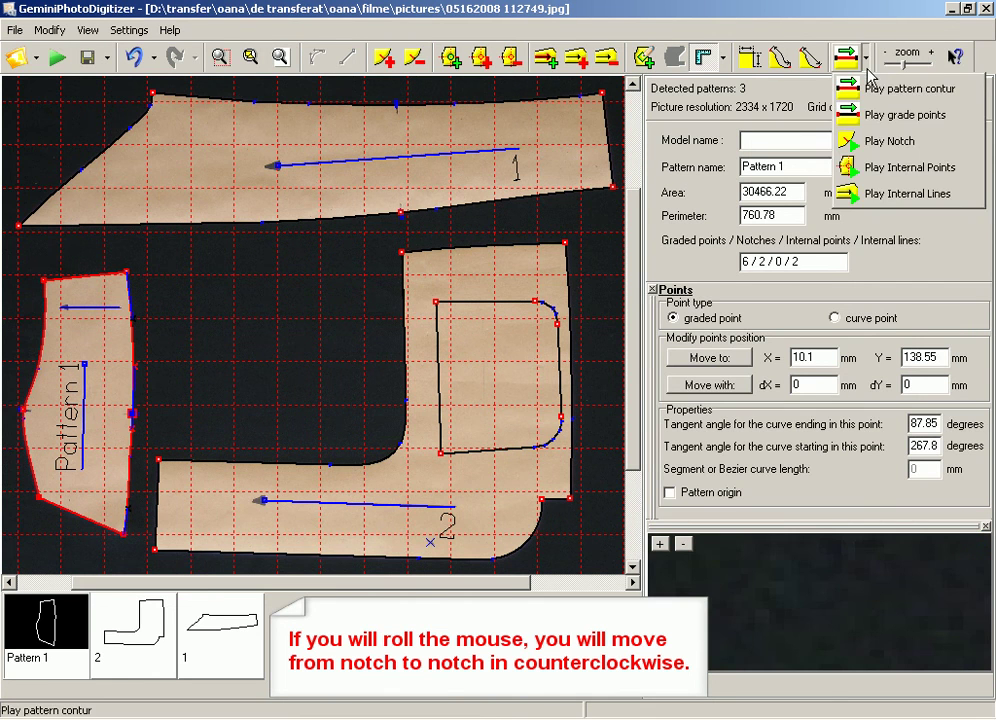
pyautogui.click(860, 139)
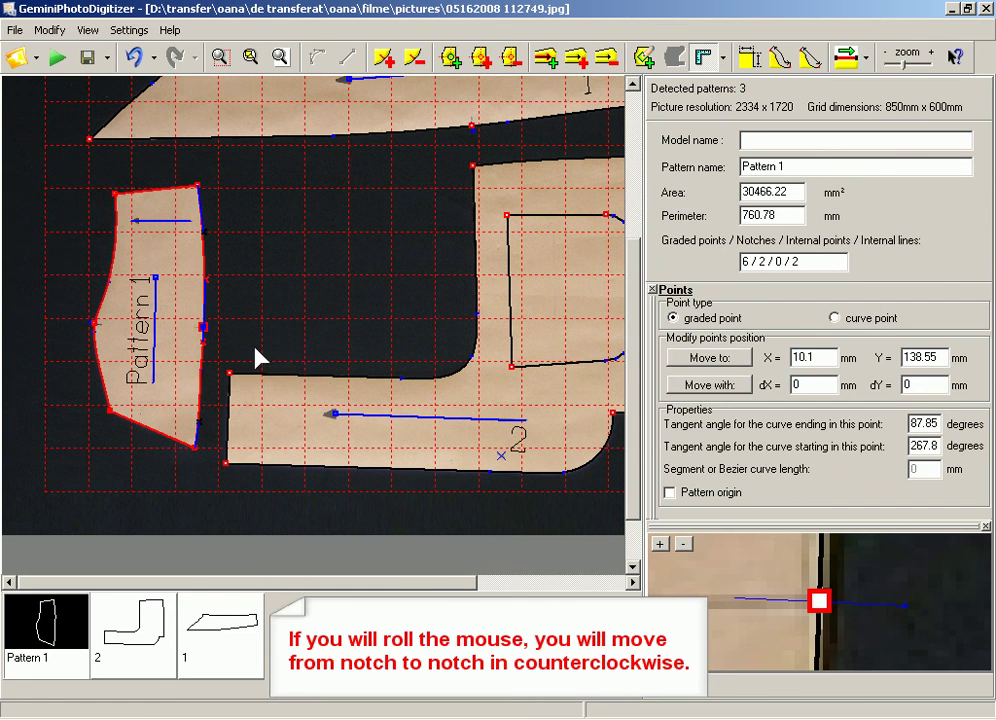
# Make Pattern 1's internal line a grain axis and rename the piece to 3
pyautogui.click(168, 233)
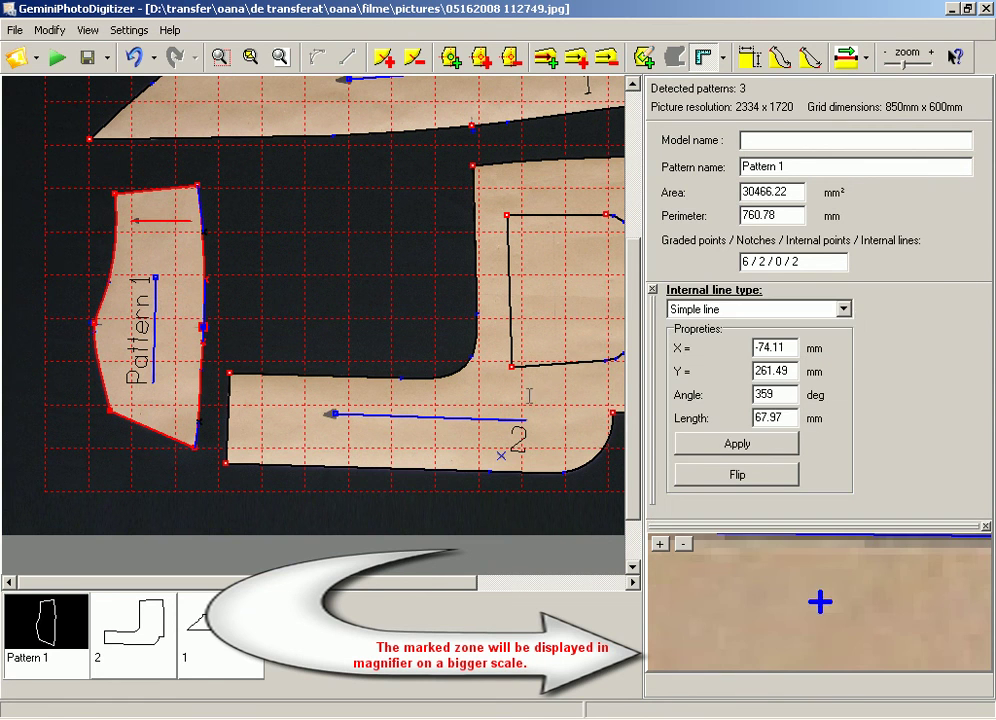
pyautogui.click(844, 309)
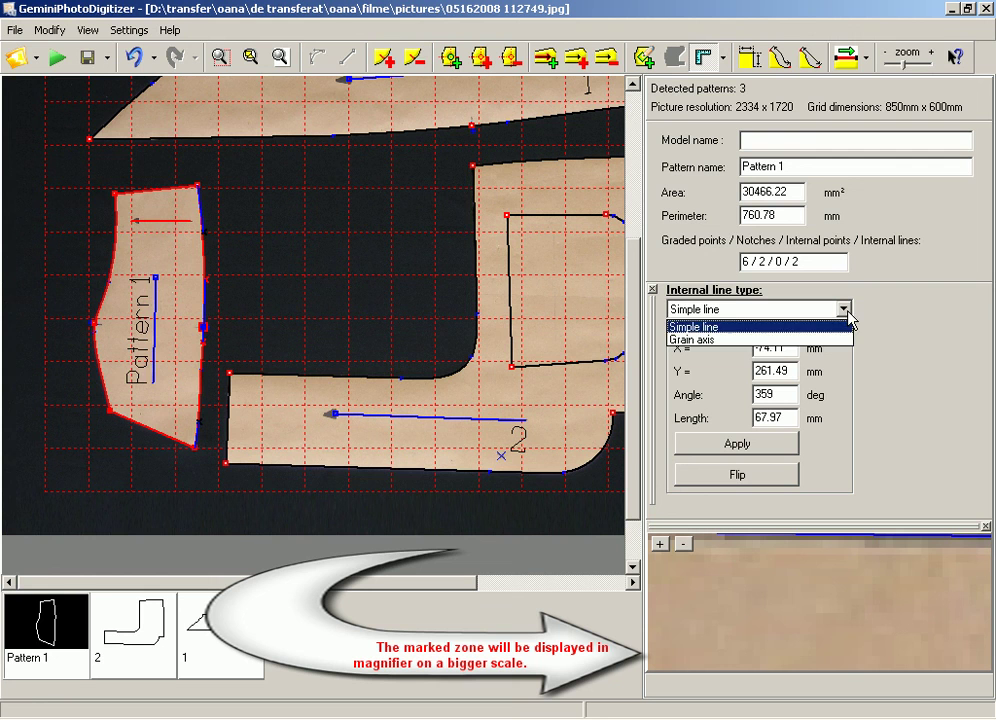
pyautogui.click(752, 340)
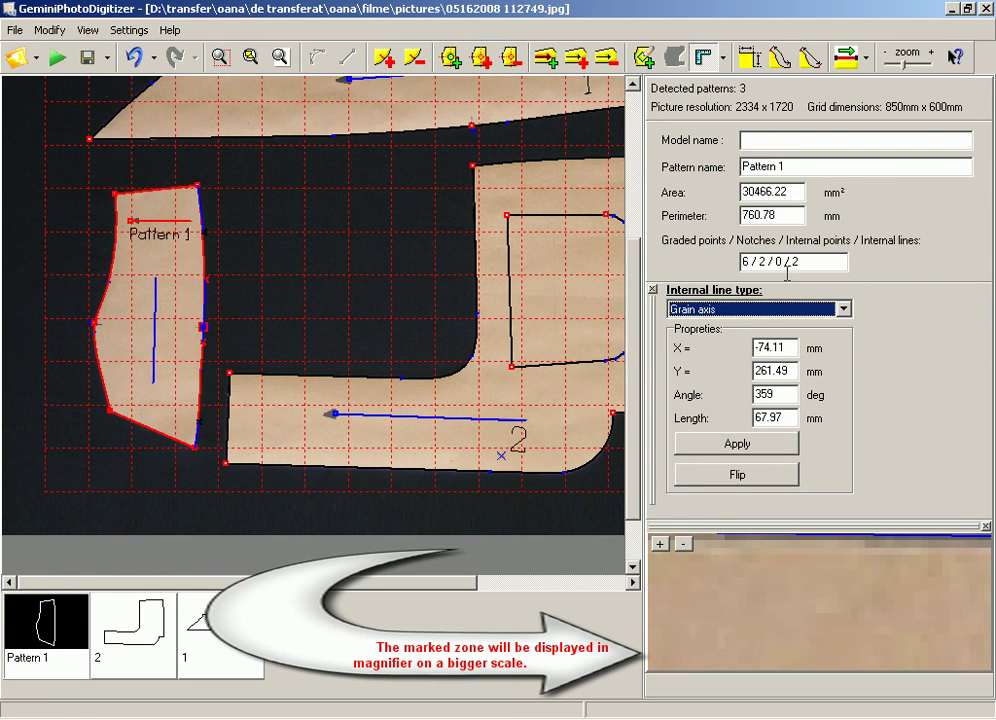
pyautogui.doubleClick(796, 166)
pyautogui.write('3')
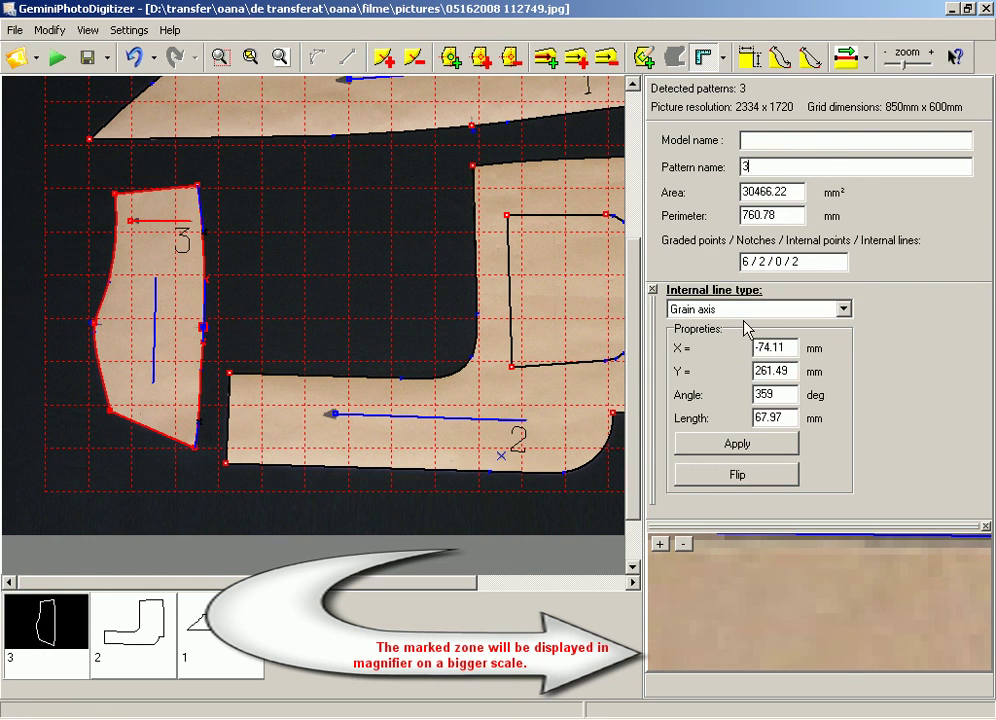
# Add a 10 mm internal point near the lower edge of piece 2
pyautogui.click(474, 191)
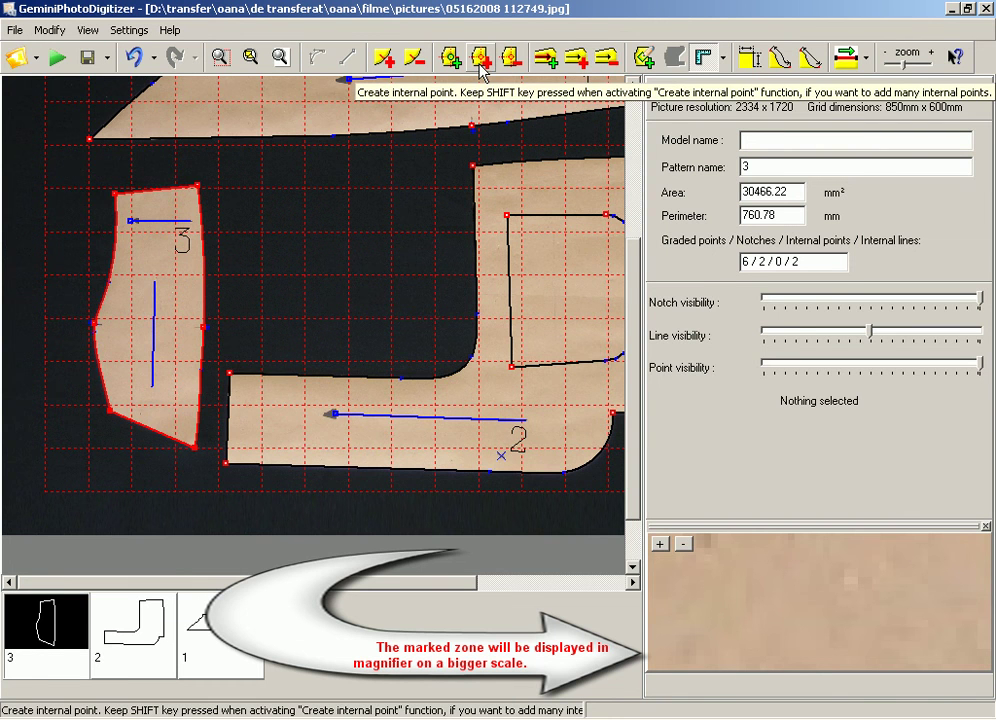
pyautogui.click(480, 61)
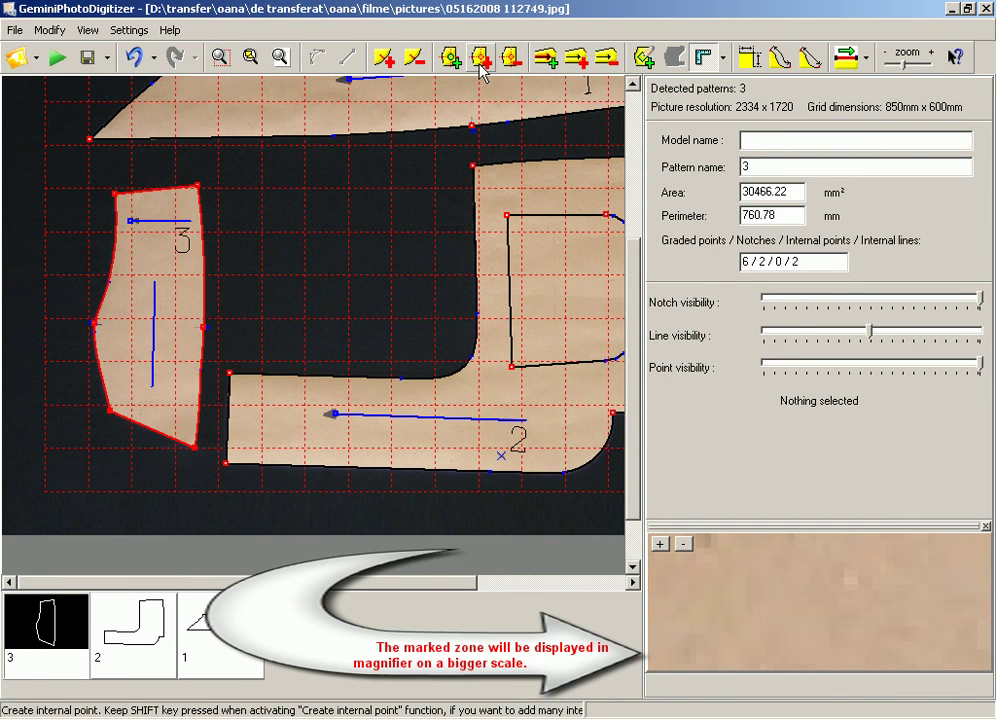
pyautogui.click(445, 453)
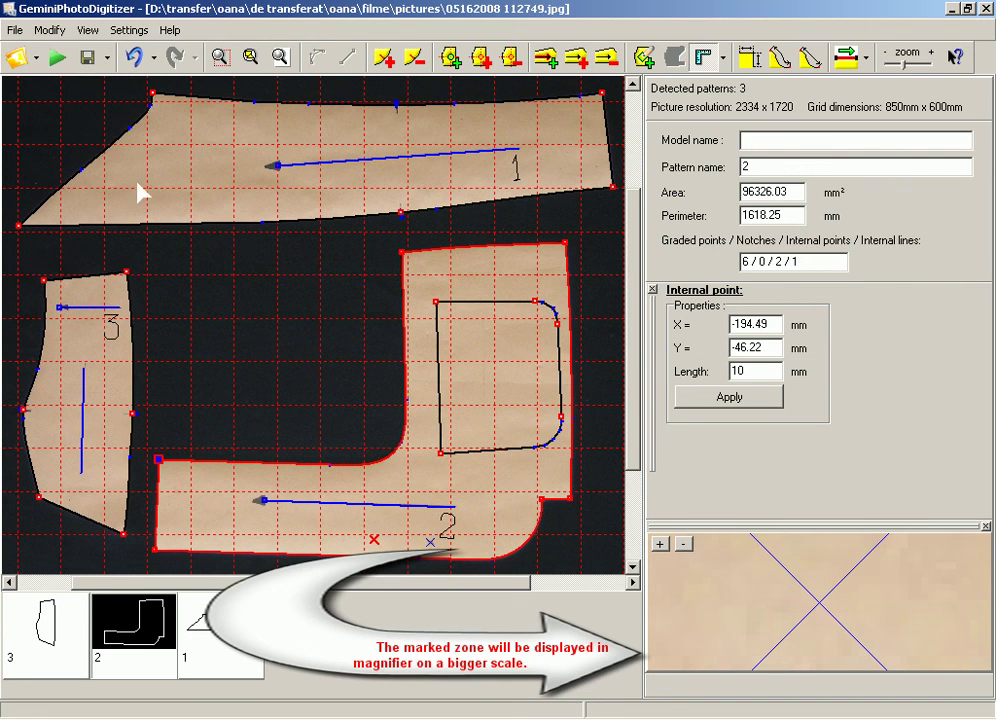
# Save the digitized pieces as the model file 'girl' inside the GEM folder
pyautogui.click(107, 60)
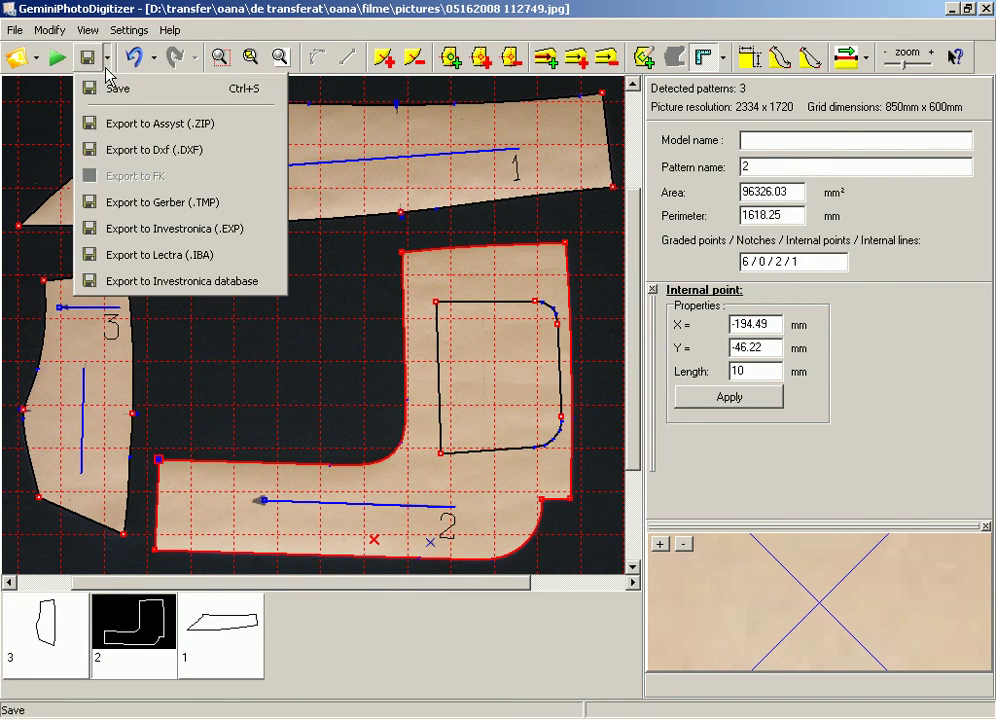
pyautogui.click(117, 92)
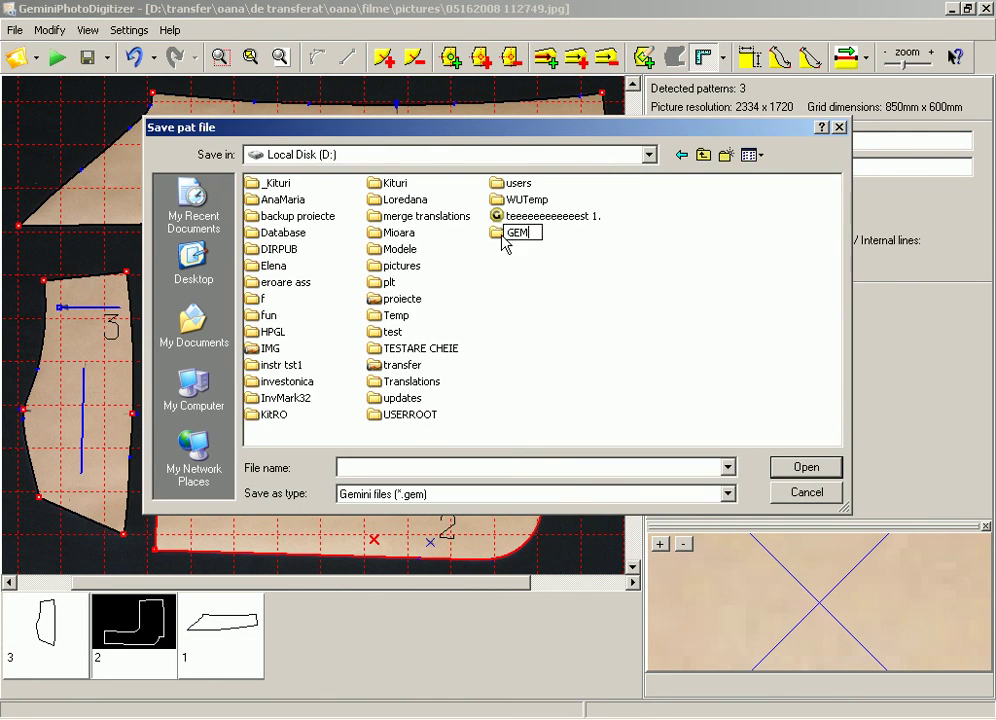
pyautogui.write('GEM')
pyautogui.doubleClick(510, 232)
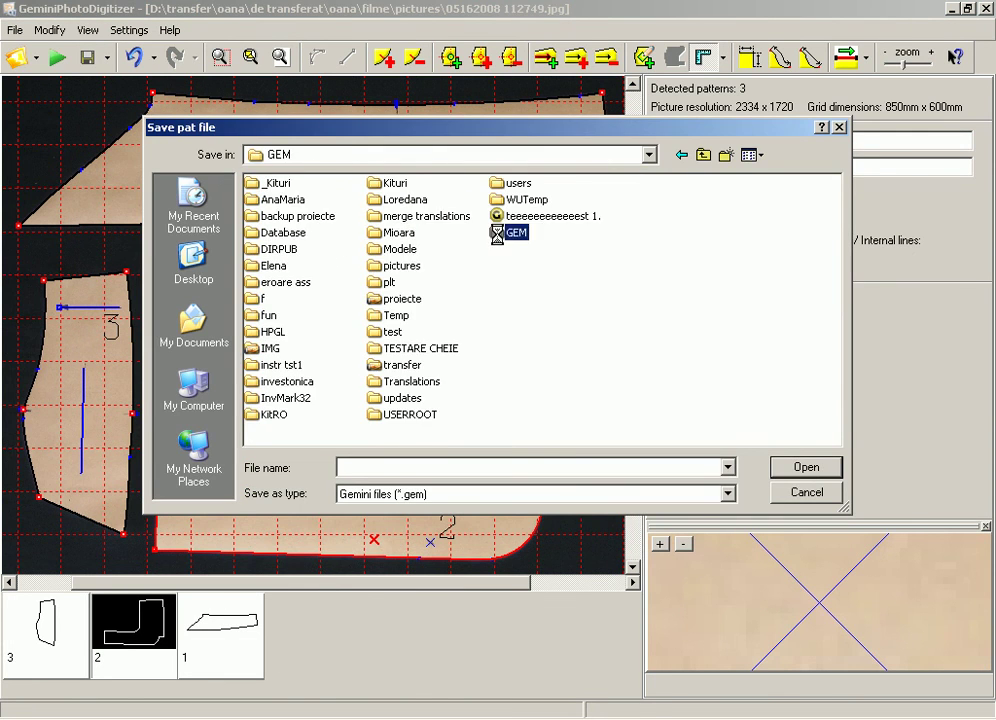
pyautogui.click(539, 468)
pyautogui.write('gi')
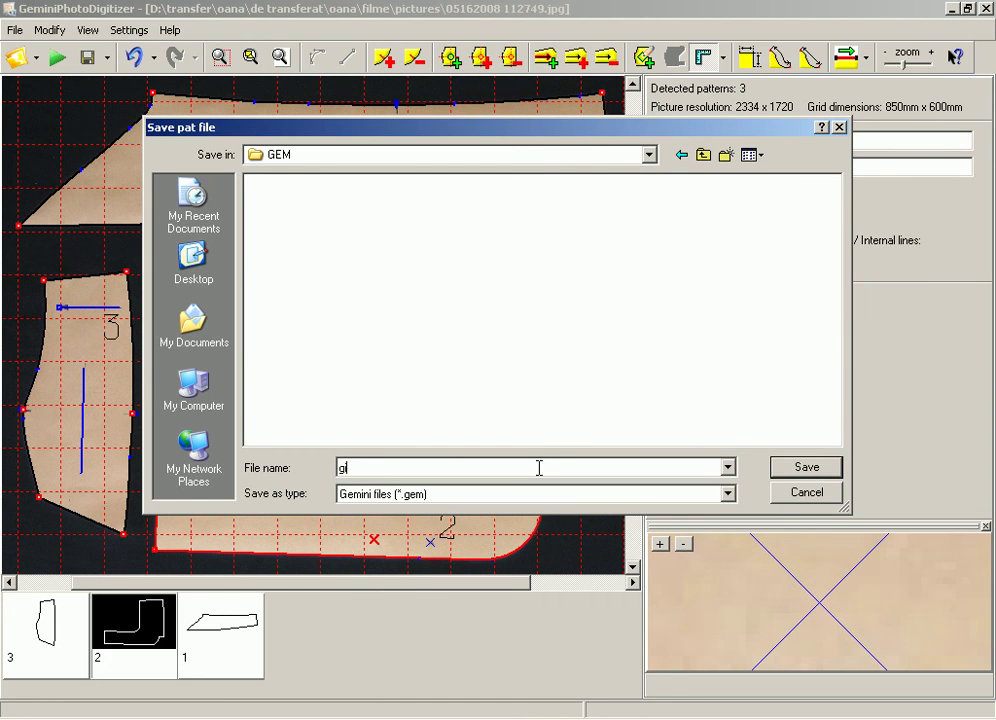
pyautogui.write('r')
pyautogui.write('l')
pyautogui.click(802, 468)
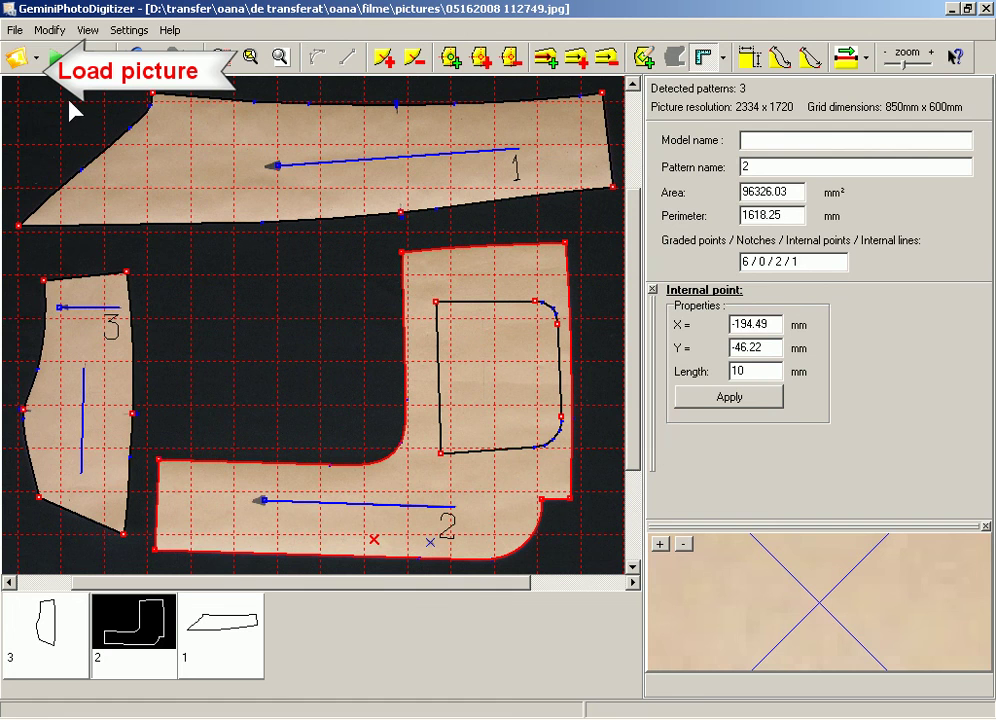
pyautogui.click(24, 67)
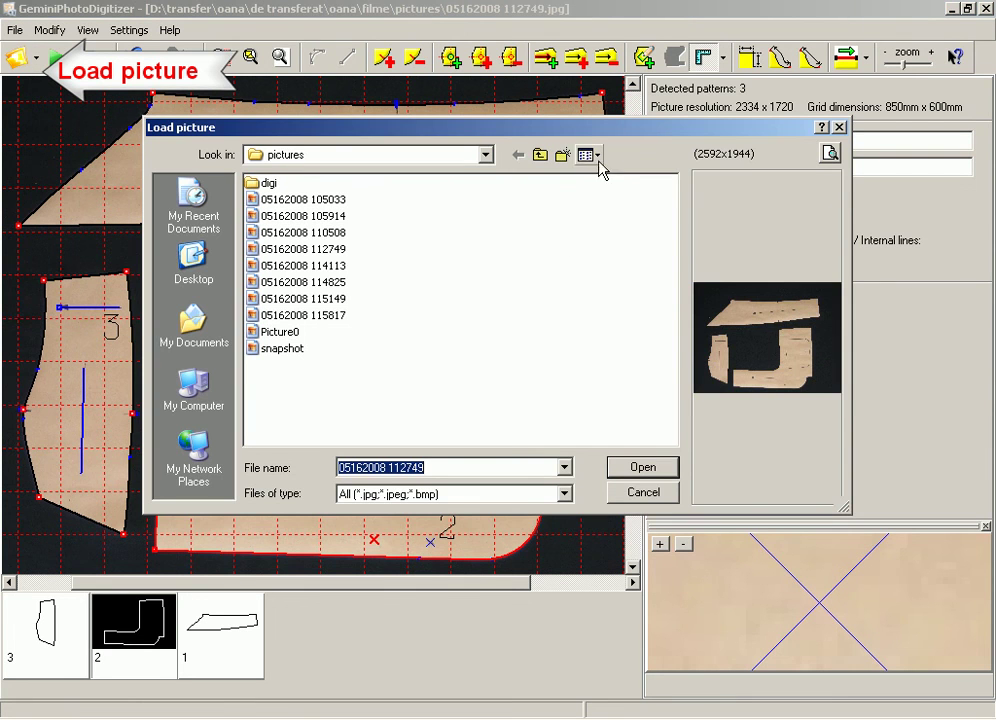
pyautogui.click(598, 158)
pyautogui.click(600, 178)
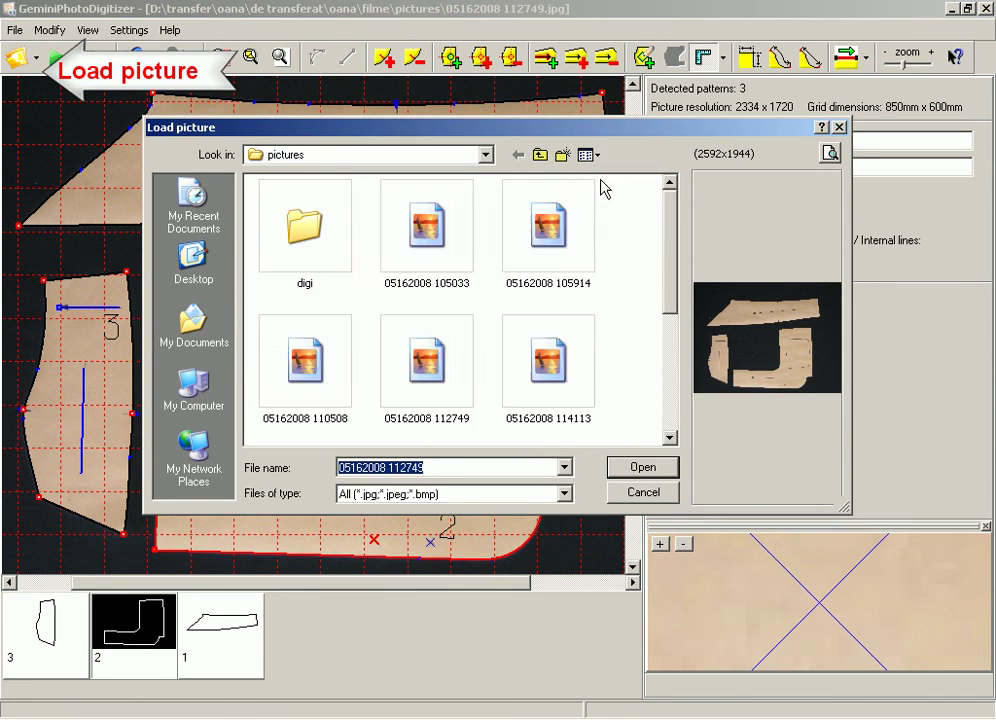
pyautogui.moveTo(668, 305); pyautogui.dragTo(676, 377)
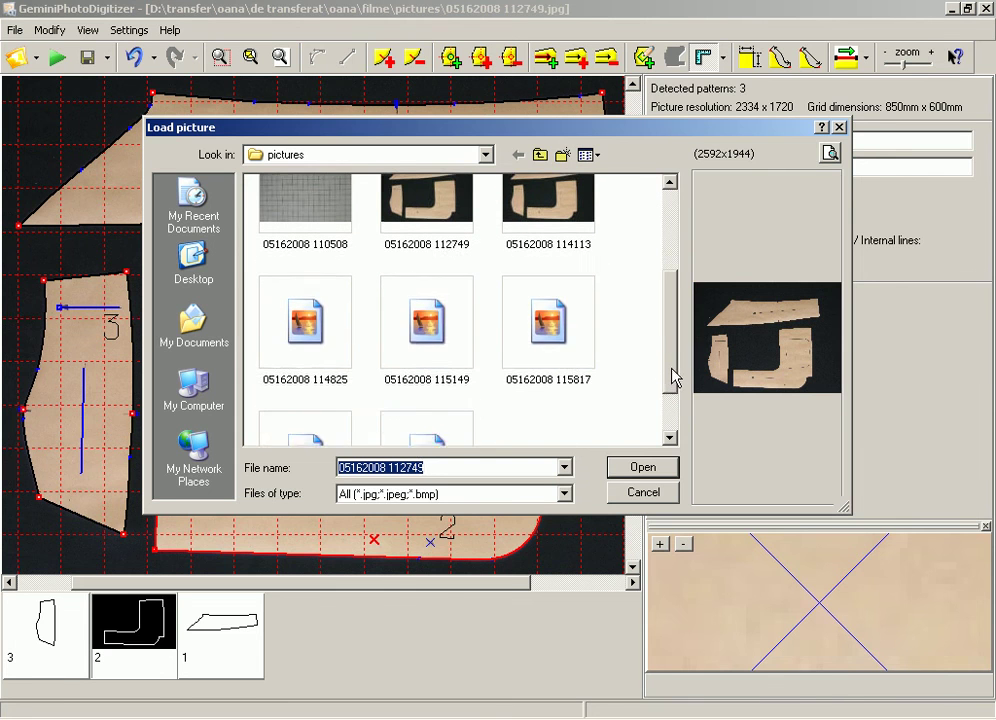
pyautogui.click(567, 311)
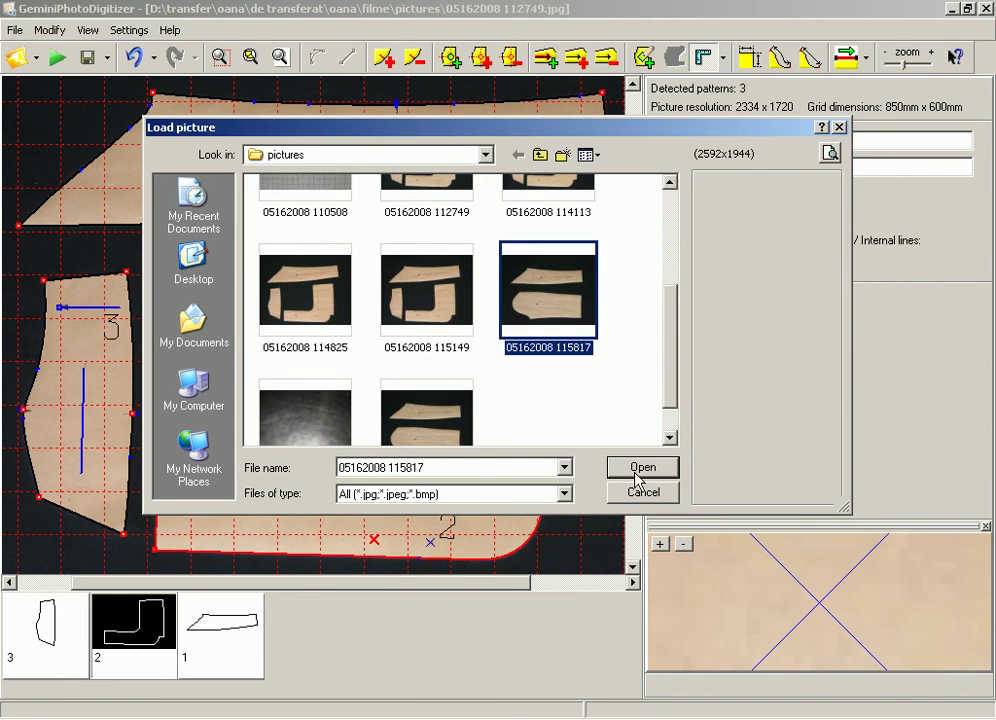
pyautogui.click(636, 472)
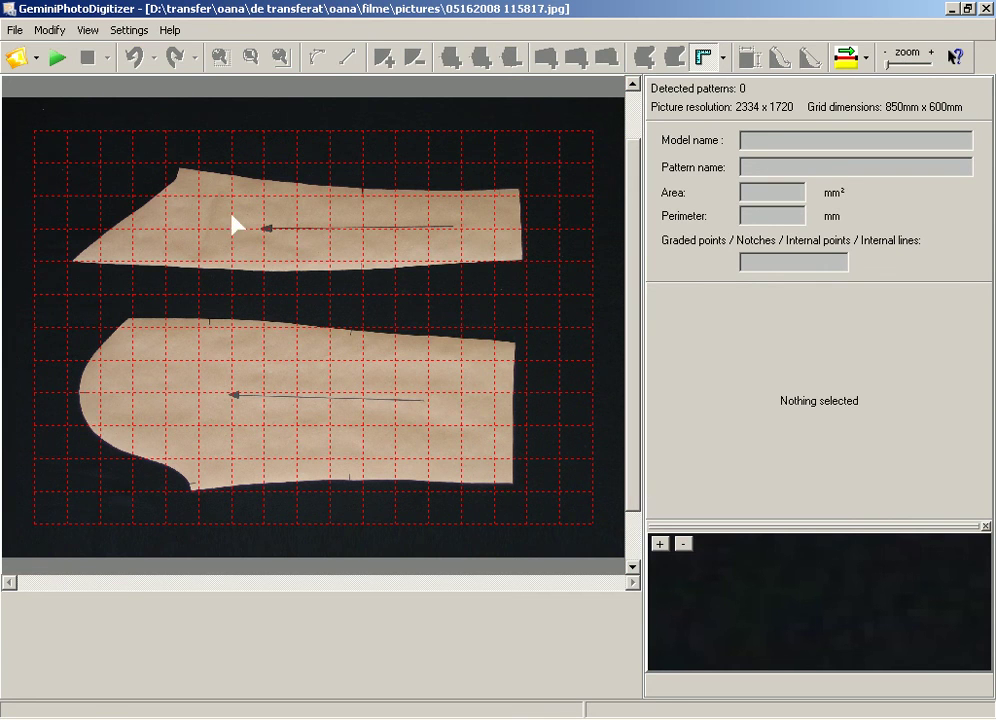
pyautogui.click(62, 67)
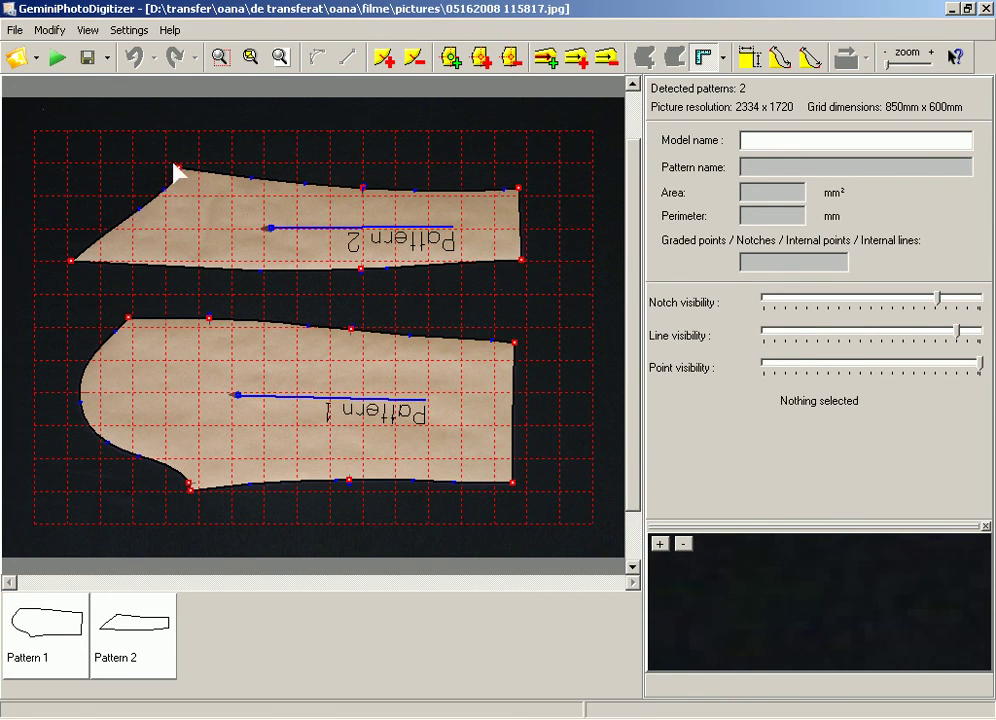
# Rename the upper piece, Pattern 2, to 4 and review its grade points
pyautogui.click(237, 213)
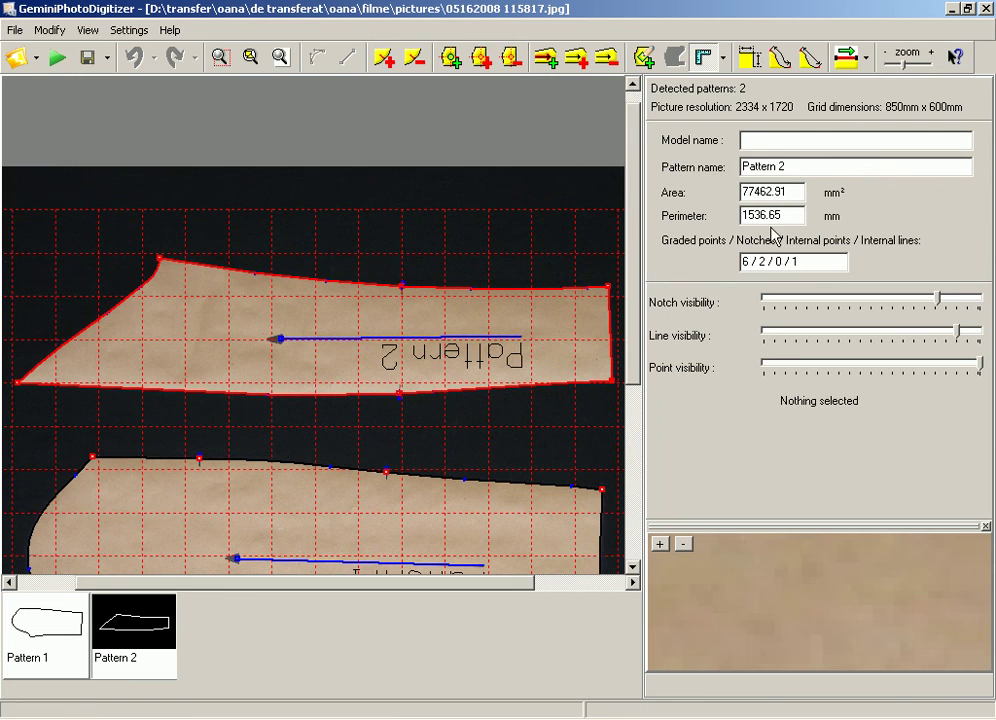
pyautogui.click(745, 166)
pyautogui.write('4')
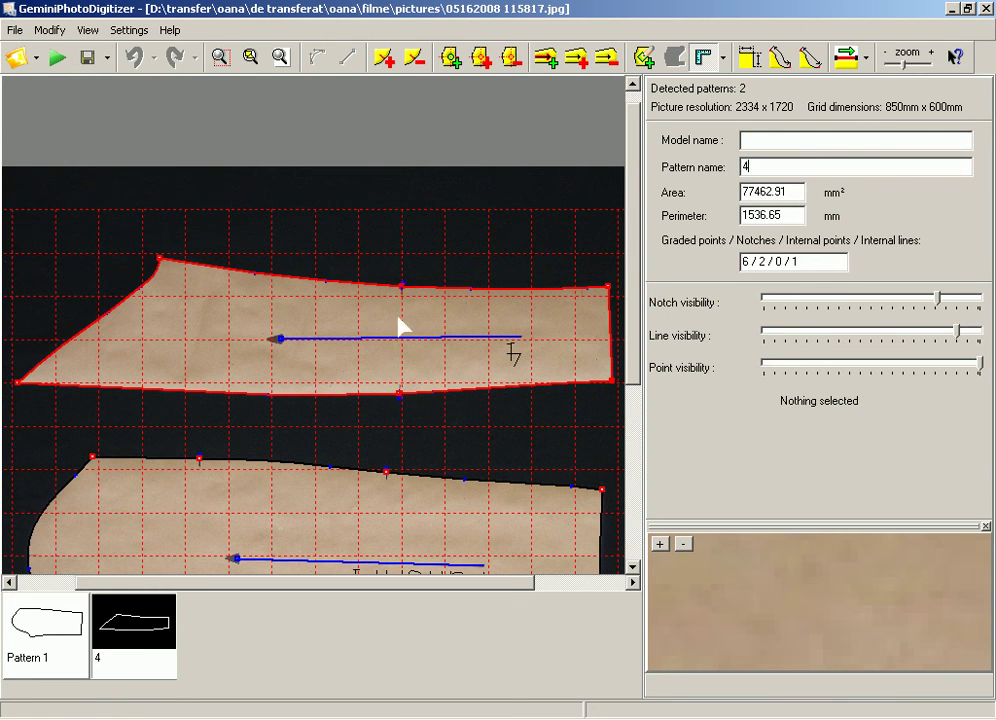
pyautogui.click(160, 258)
pyautogui.click(866, 57)
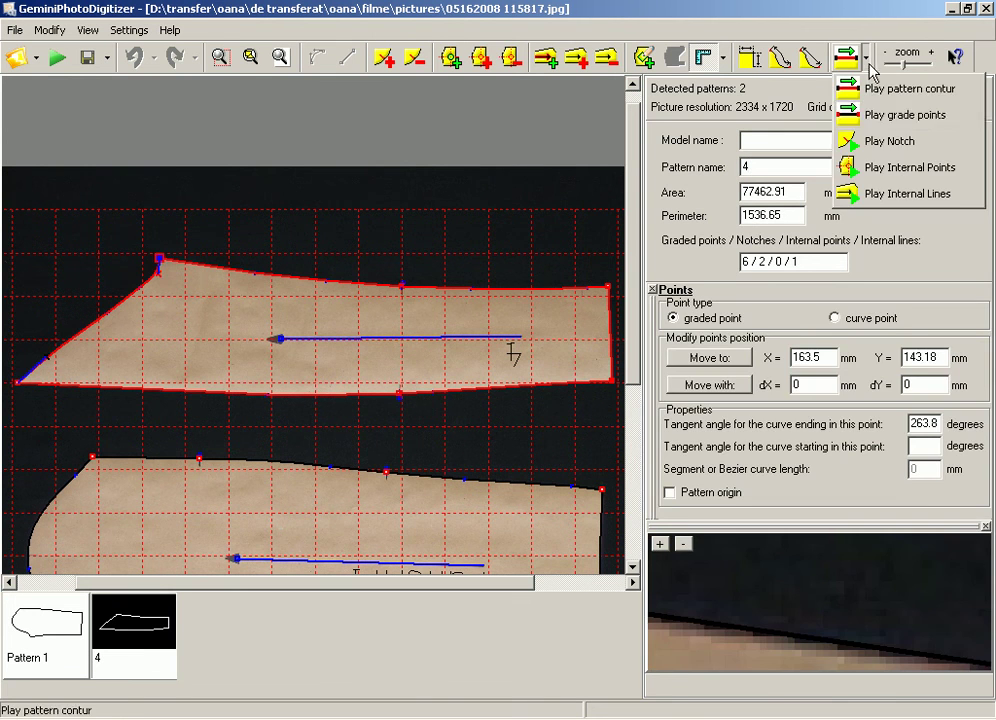
pyautogui.click(866, 120)
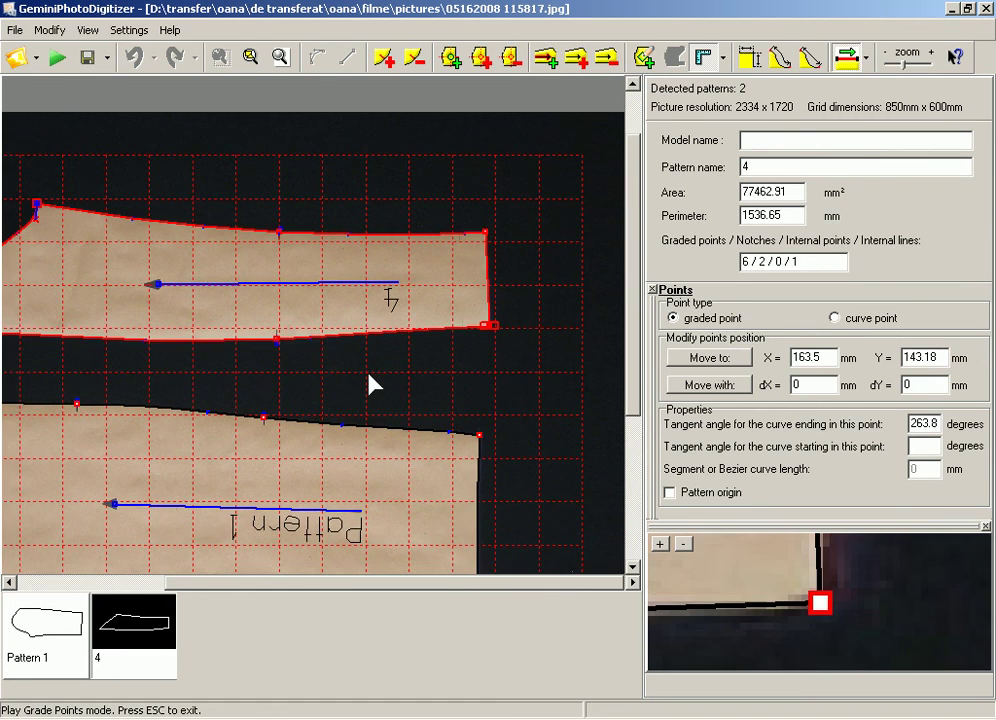
pyautogui.press('Escape')
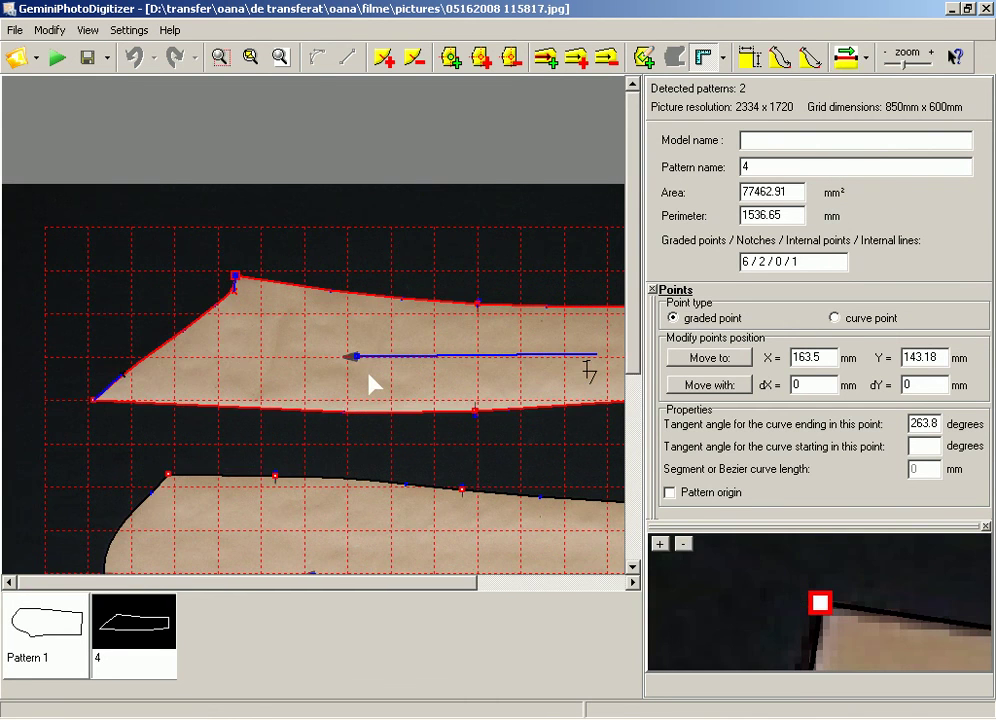
# Rename the lower piece, Pattern 1, to 5
pyautogui.click(300, 545)
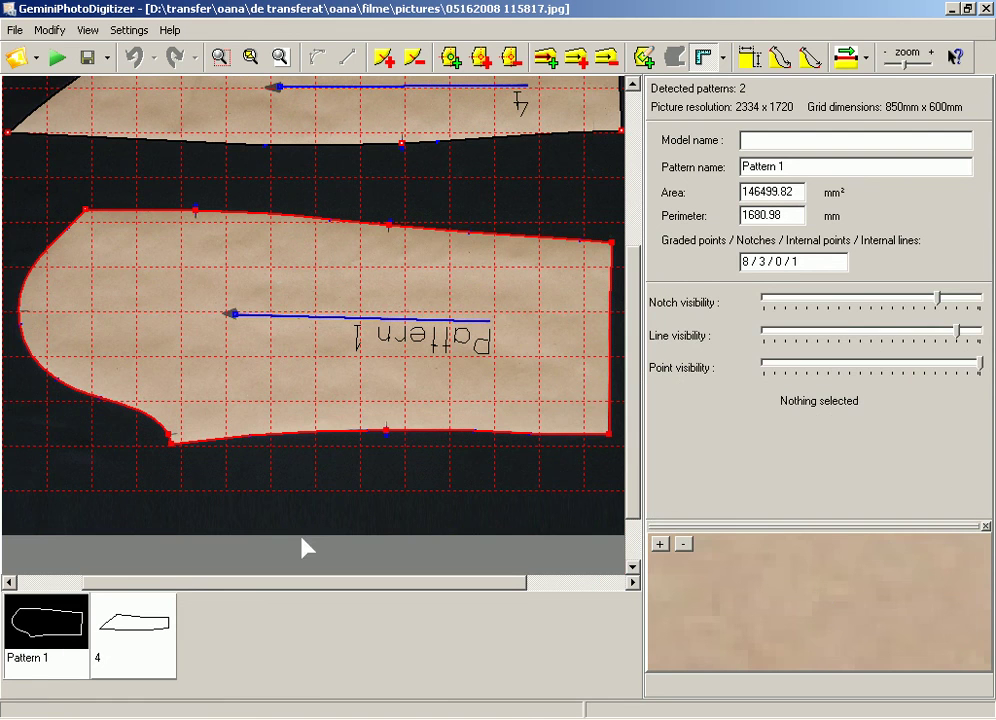
pyautogui.moveTo(800, 166); pyautogui.dragTo(722, 170)
pyautogui.write('5')
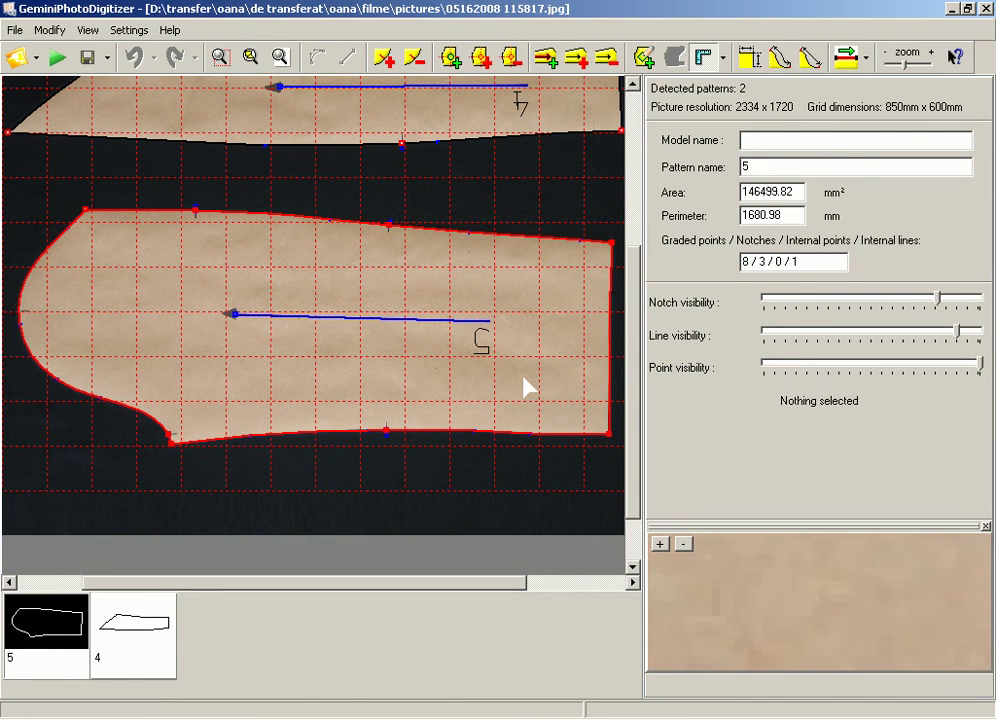
pyautogui.scroll(2, 527, 387)
pyautogui.click(616, 262)
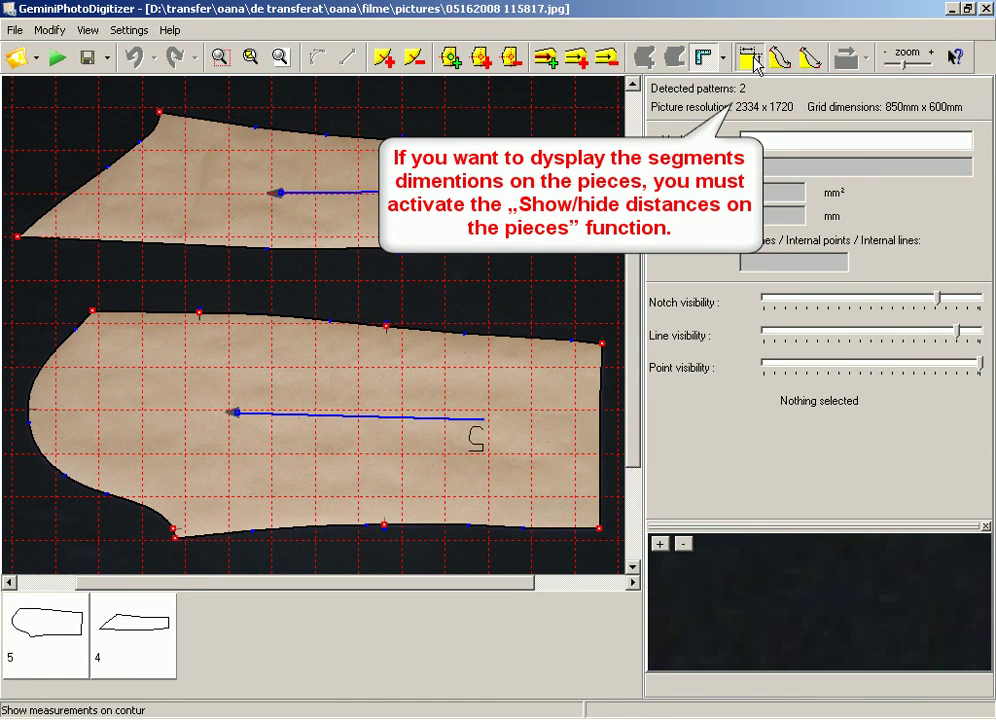
# Show the segment lengths, then append pieces 4 and 5 to the existing 'girl' model
pyautogui.click(755, 60)
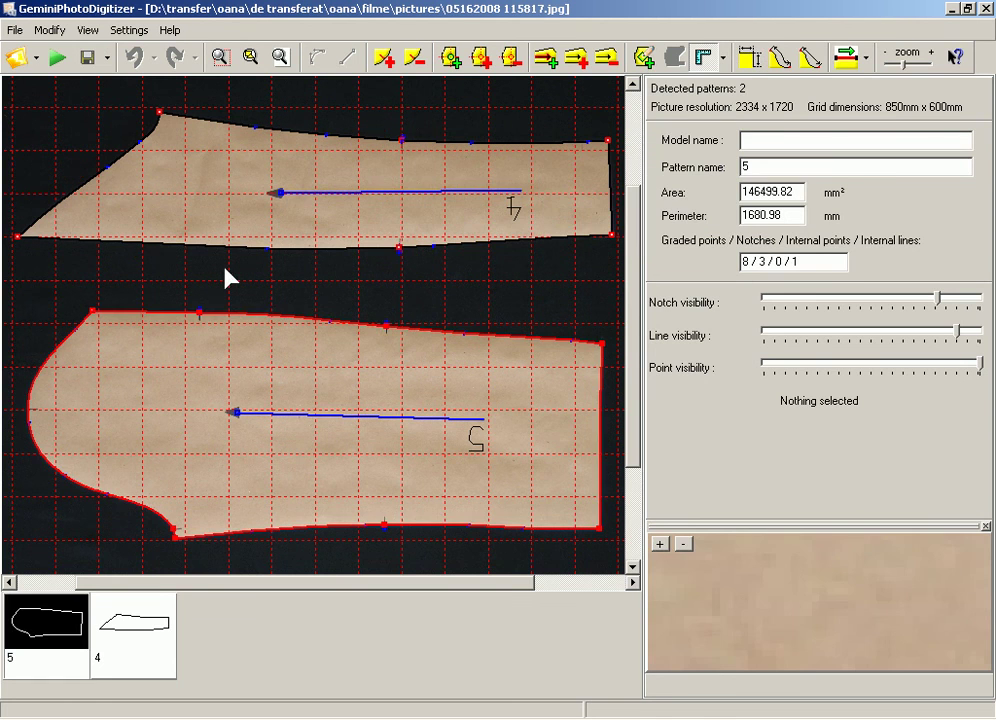
pyautogui.click(222, 276)
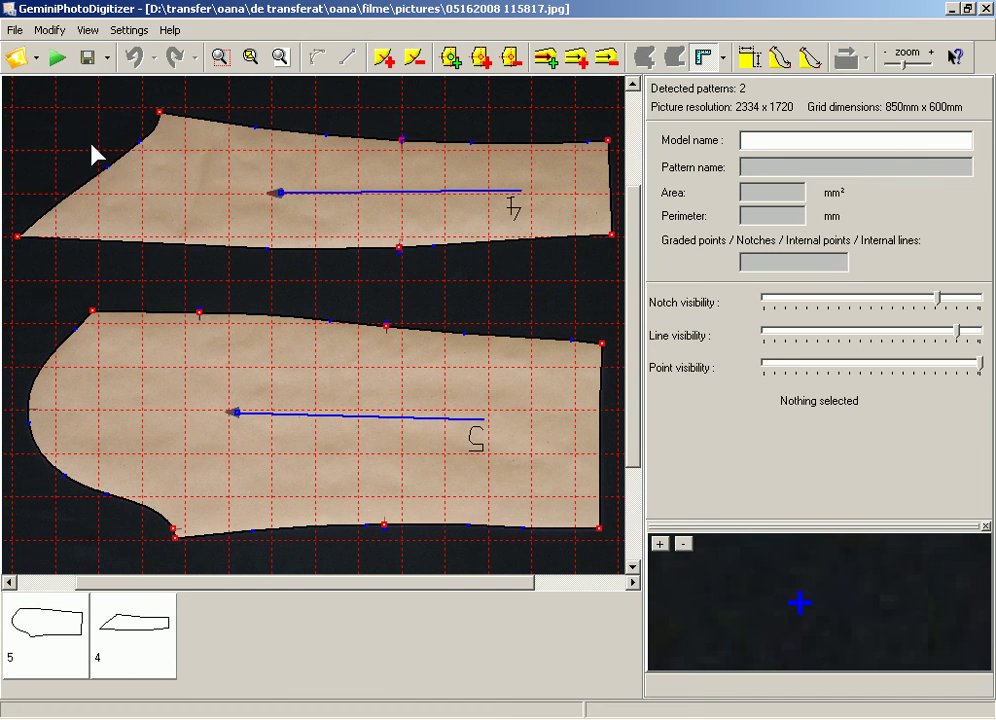
pyautogui.click(106, 66)
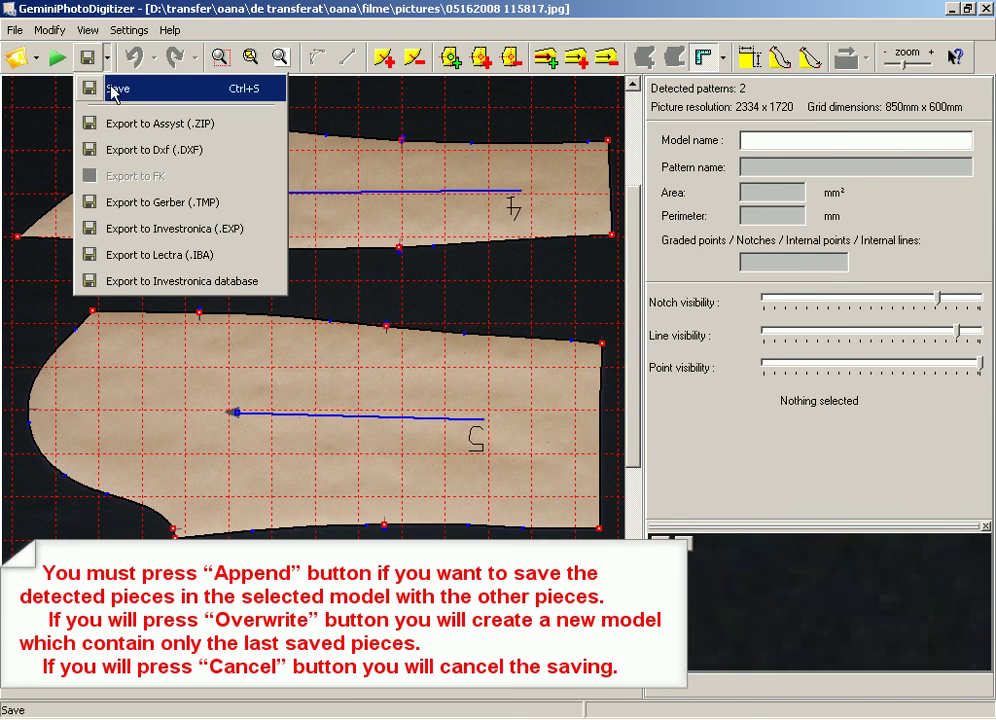
pyautogui.click(112, 91)
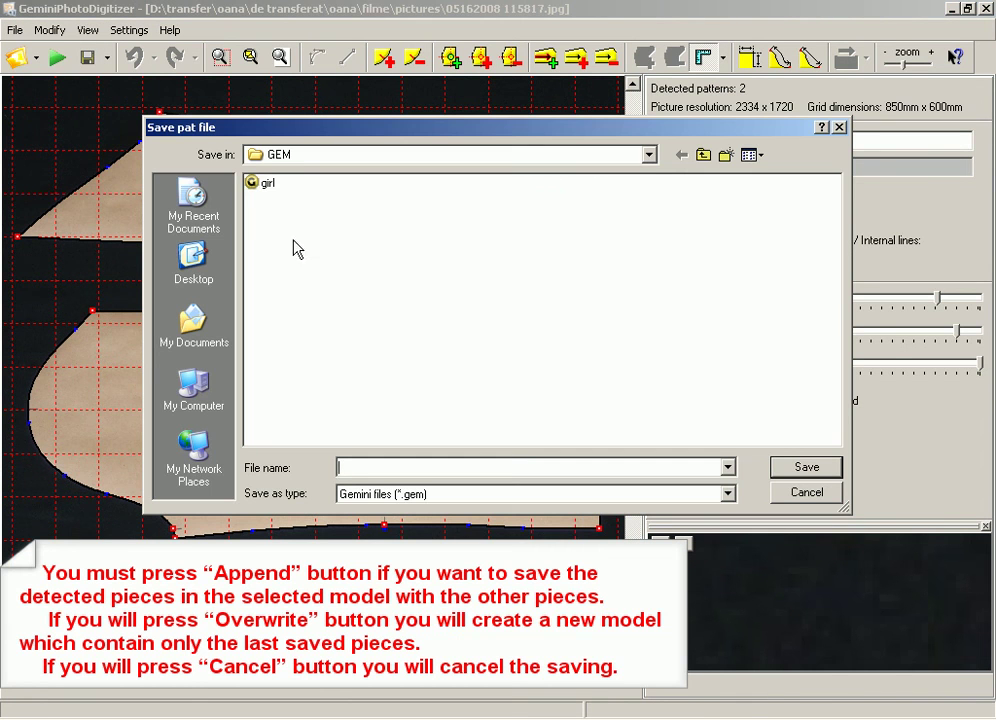
pyautogui.click(265, 184)
pyautogui.click(803, 469)
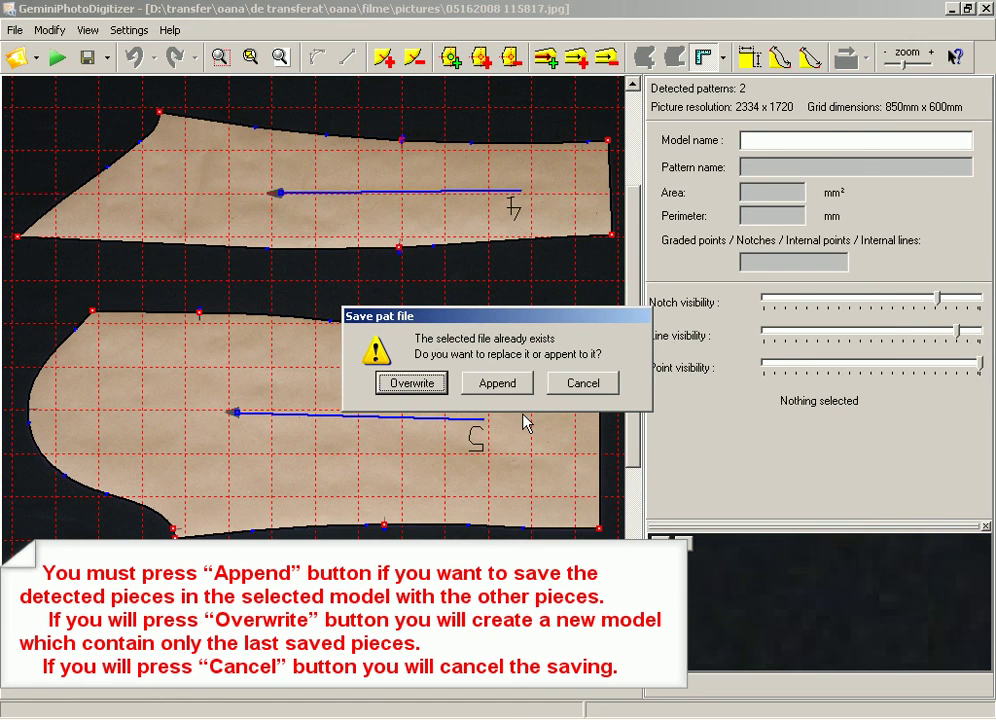
pyautogui.click(485, 386)
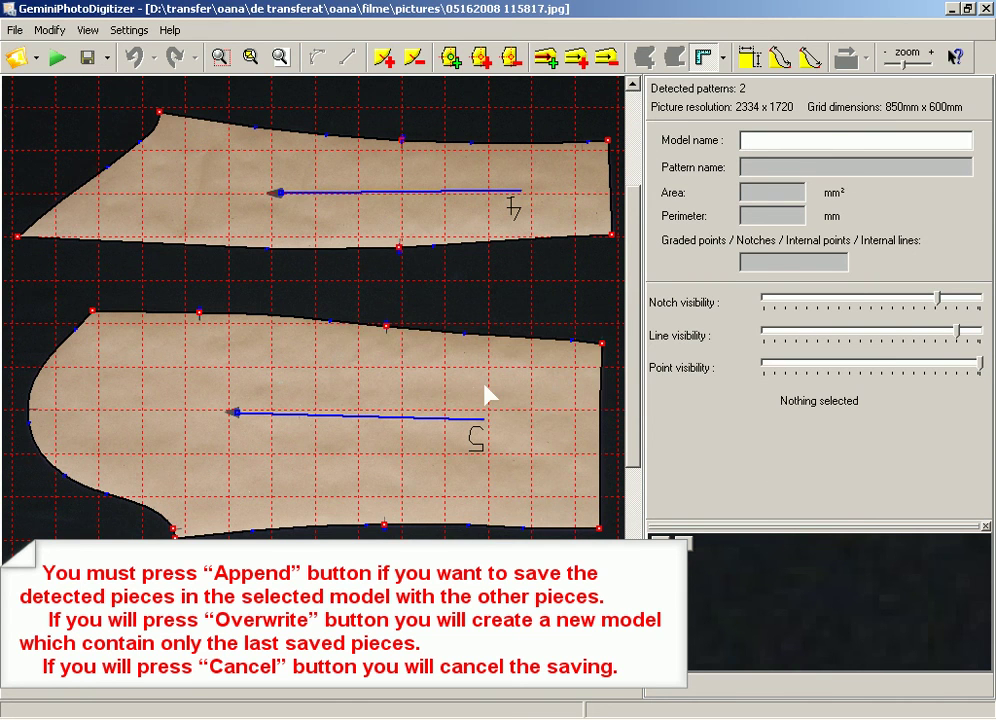